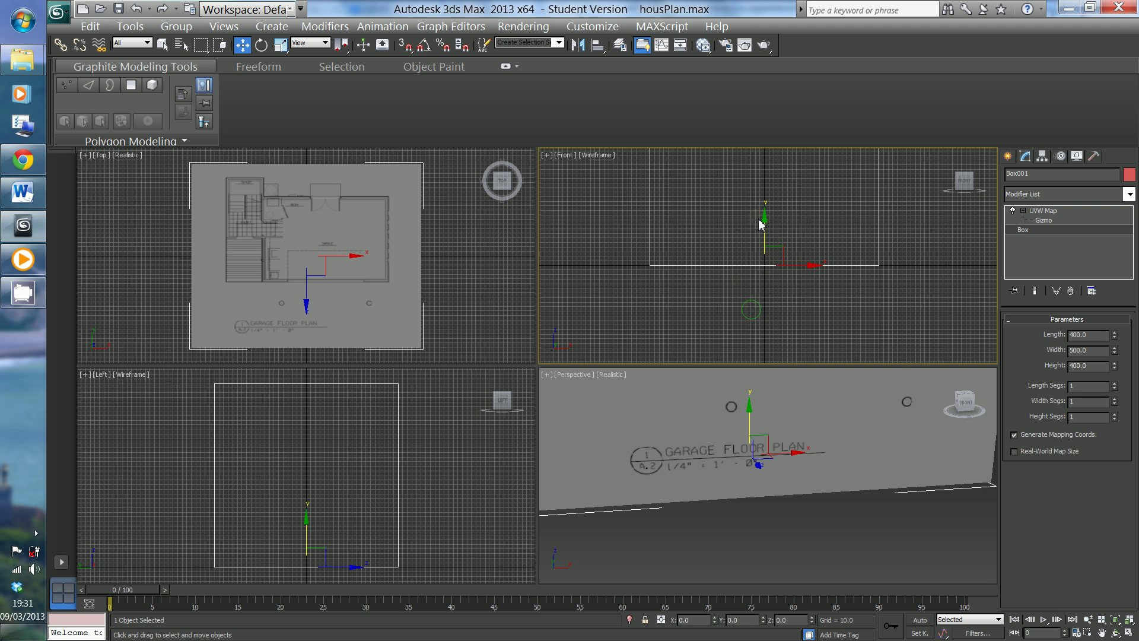
Move the box carrying the floor plan straight down to a Z position of about -427.
drag(770, 223, 769, 293)
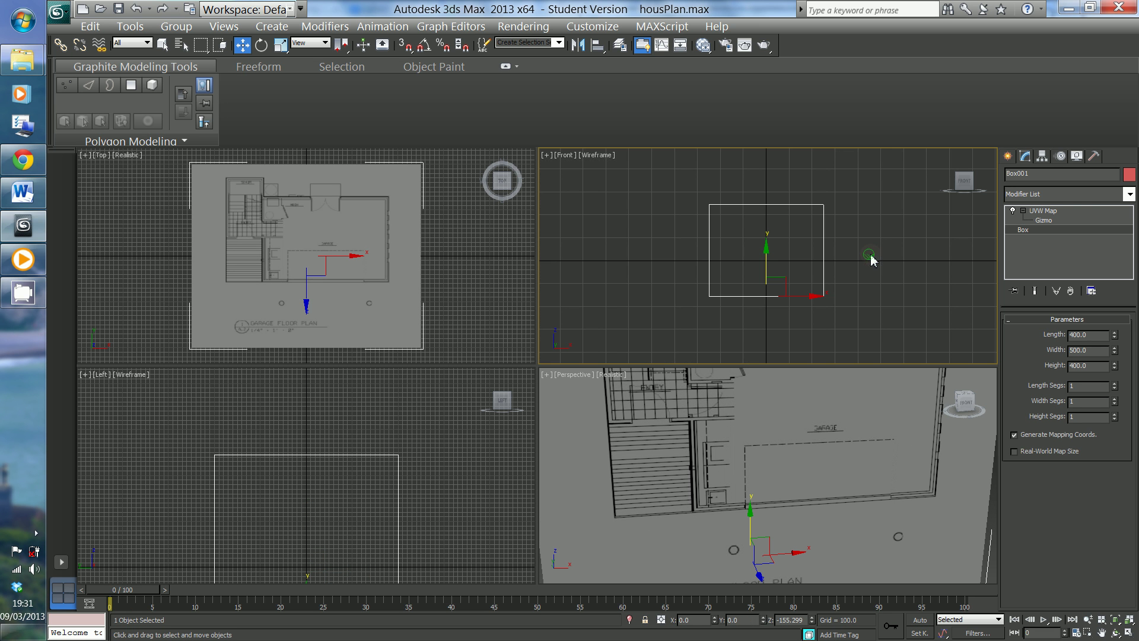
scroll(870, 259, down, 2)
drag(771, 251, 777, 315)
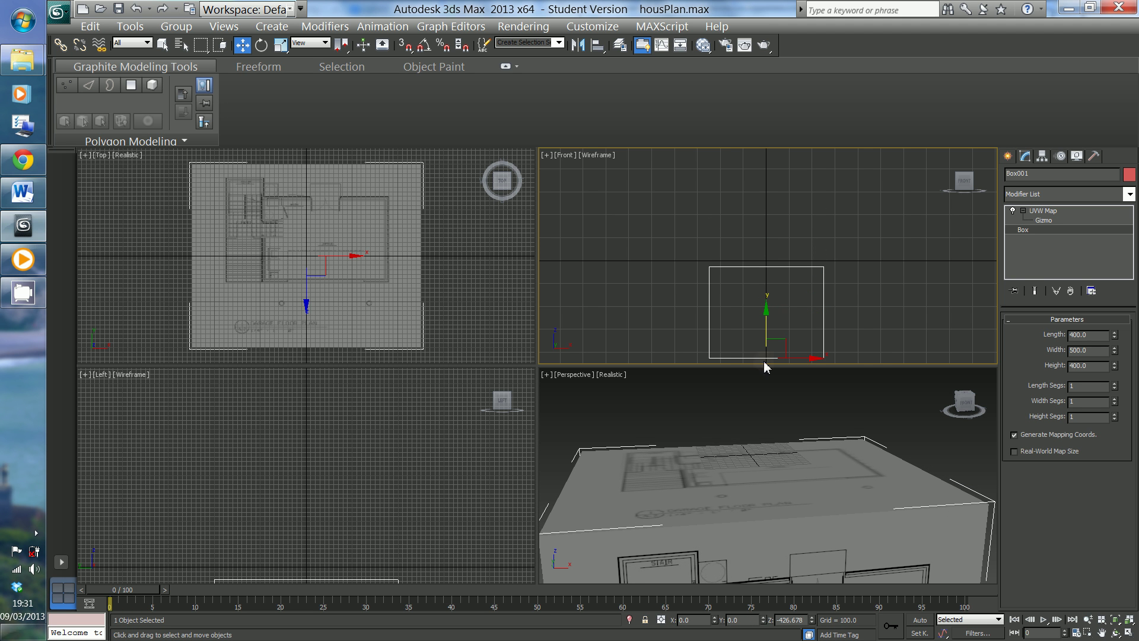
In the maximized Top view, trace a line from the stair's outer corner along the upper outer walls, adding vertices at both double-door edges, to the garage corner.
right_click(447, 257)
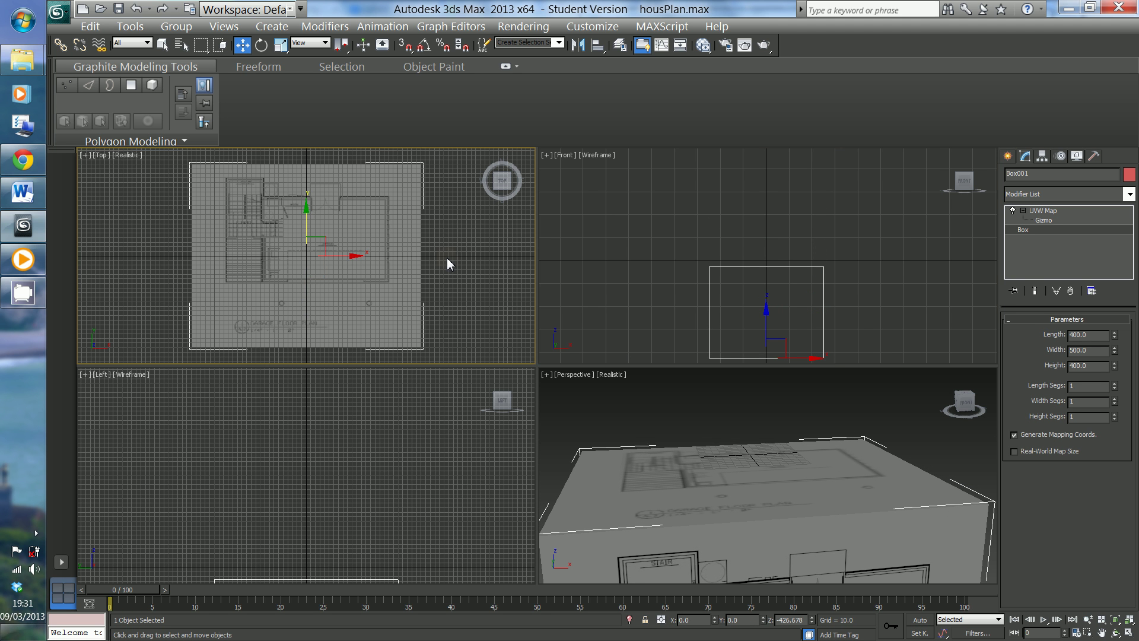
key(alt+w)
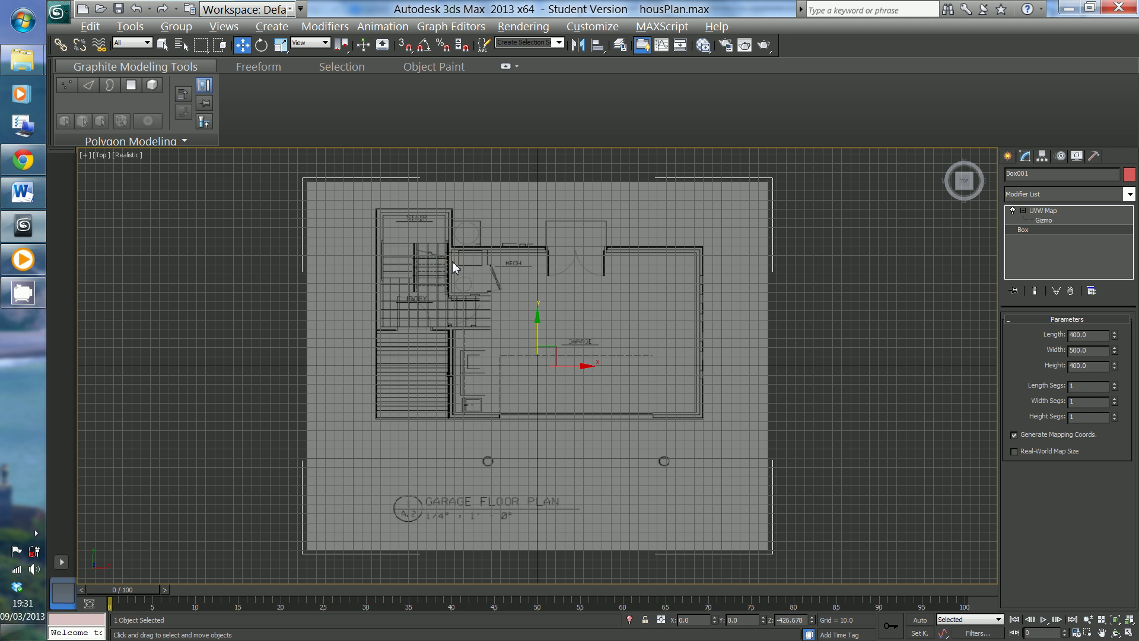
click(1008, 156)
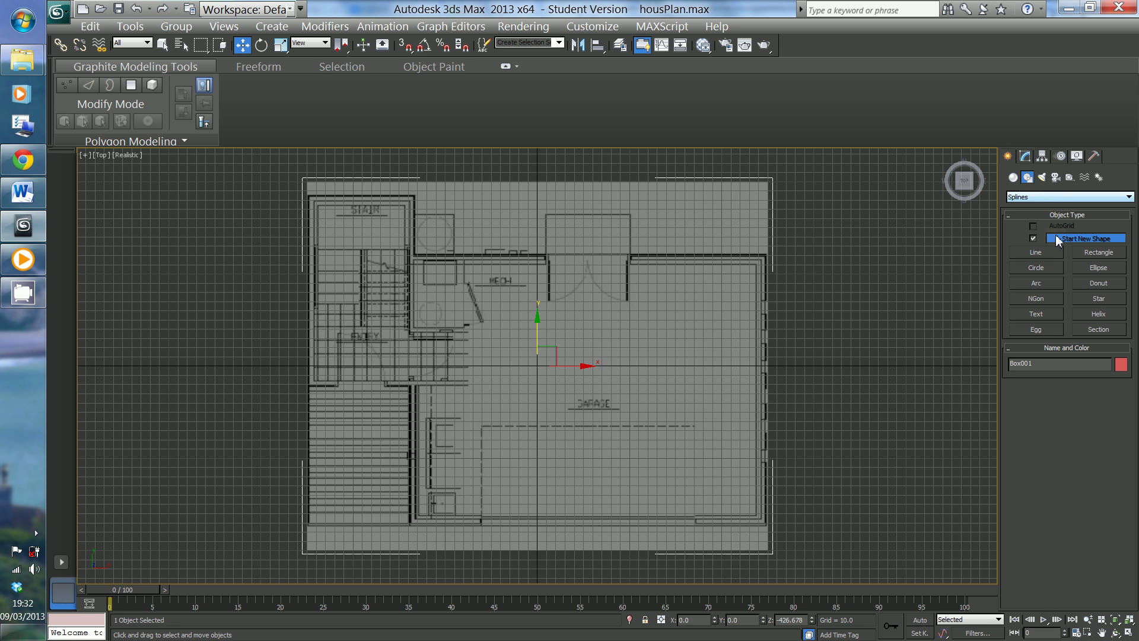
click(1043, 252)
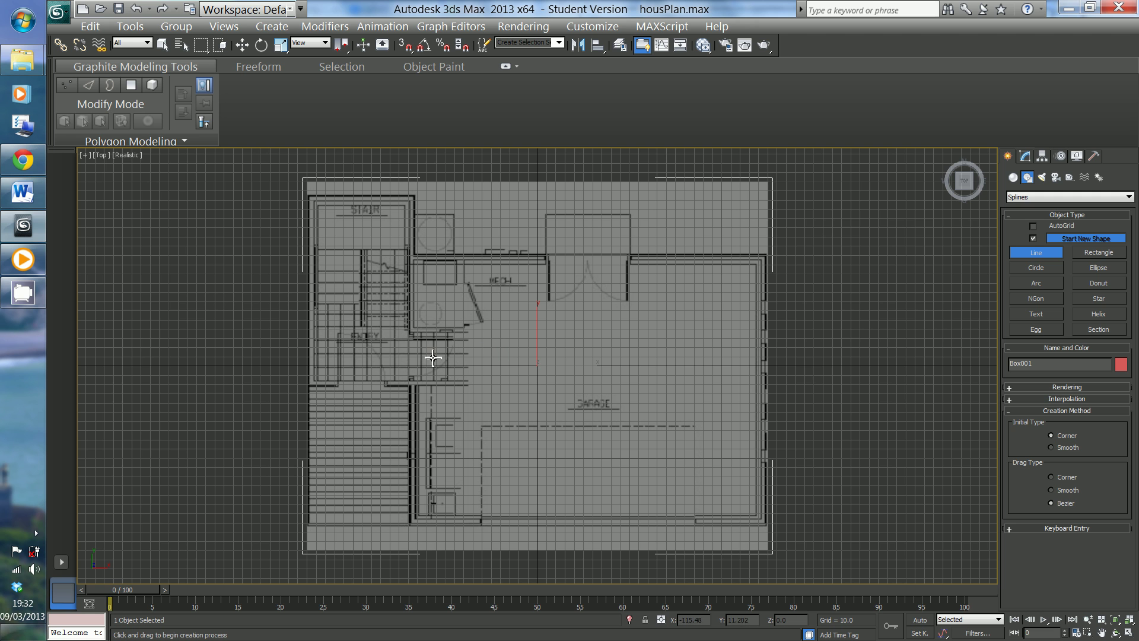
click(308, 194)
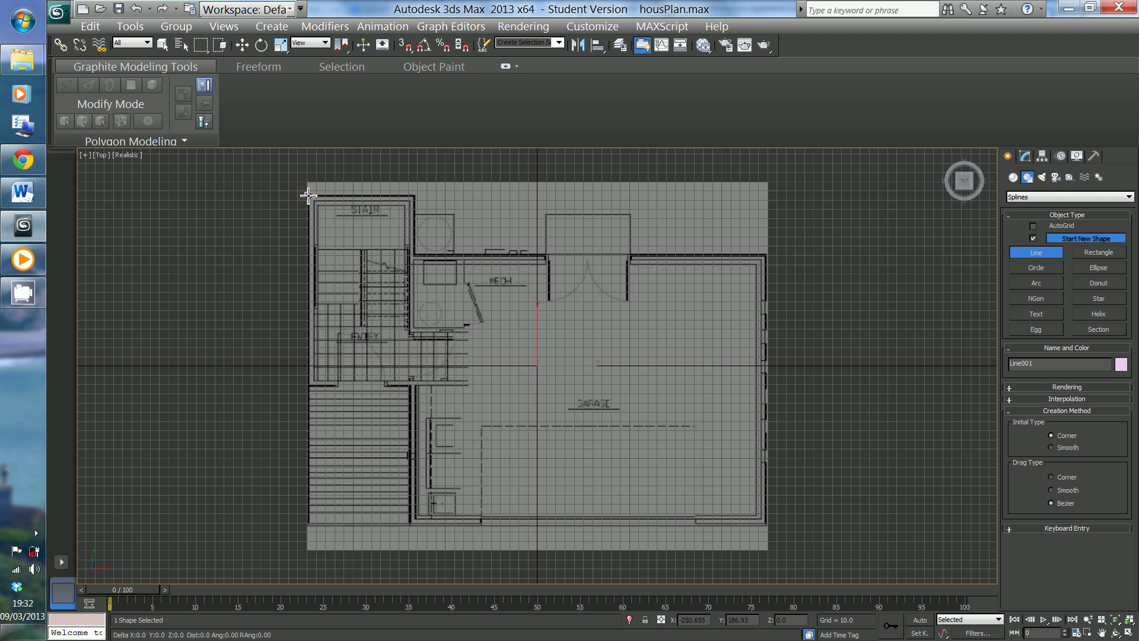
click(415, 194)
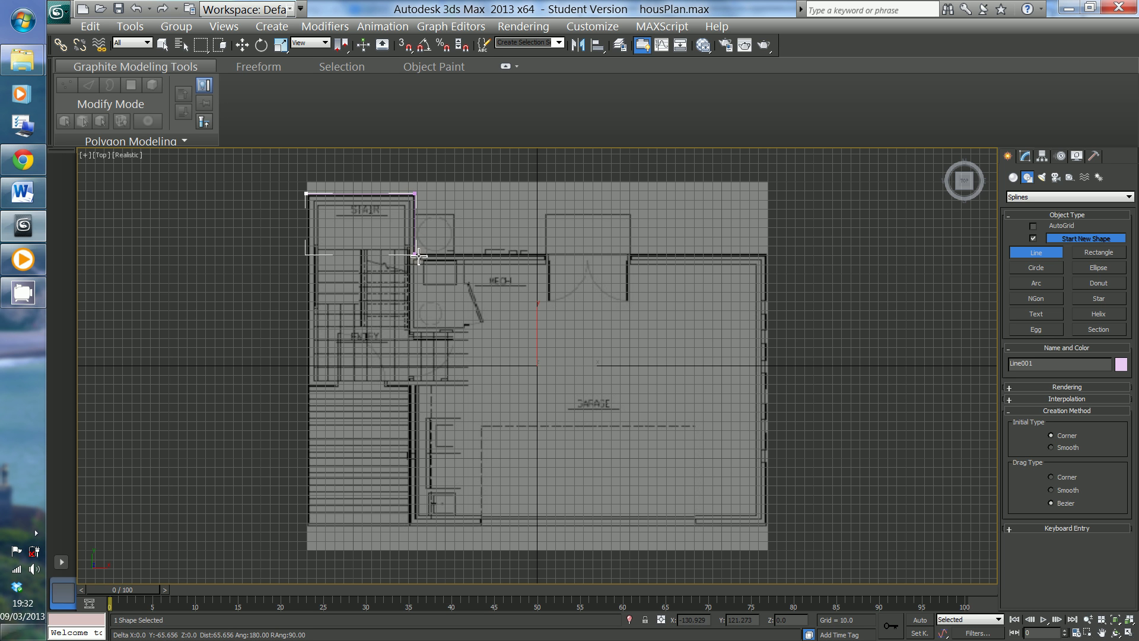
click(417, 256)
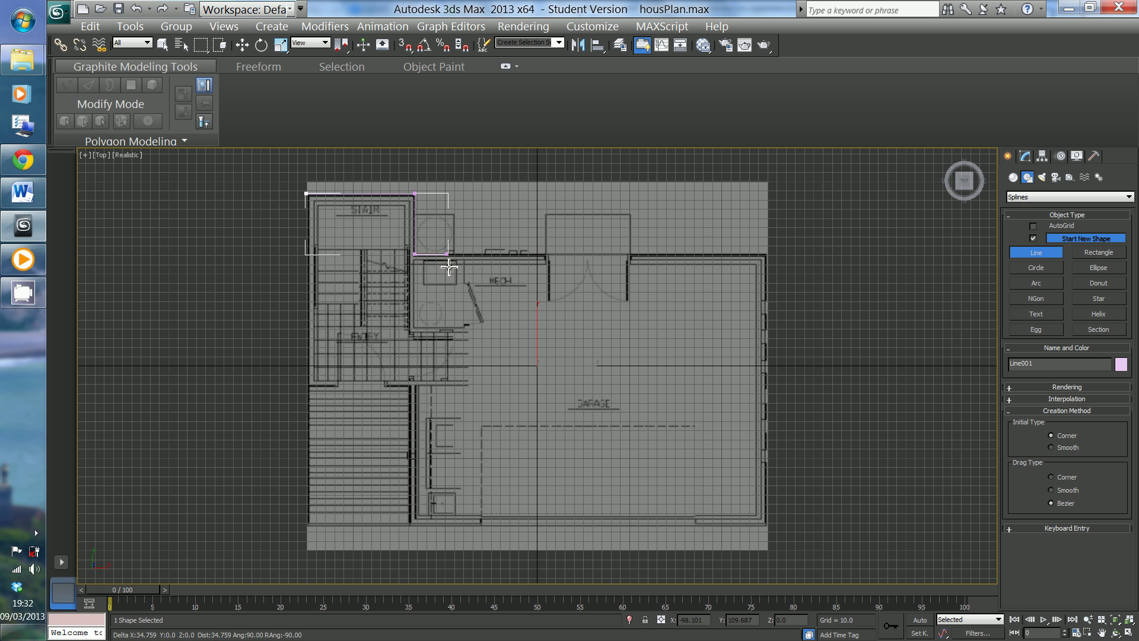
click(546, 255)
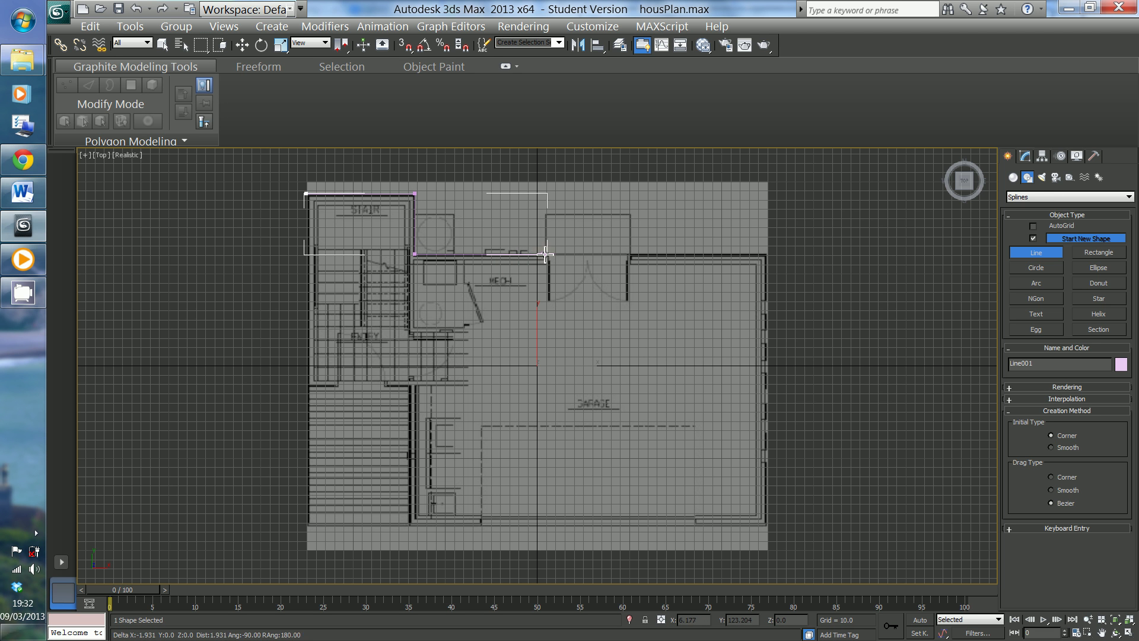
click(630, 255)
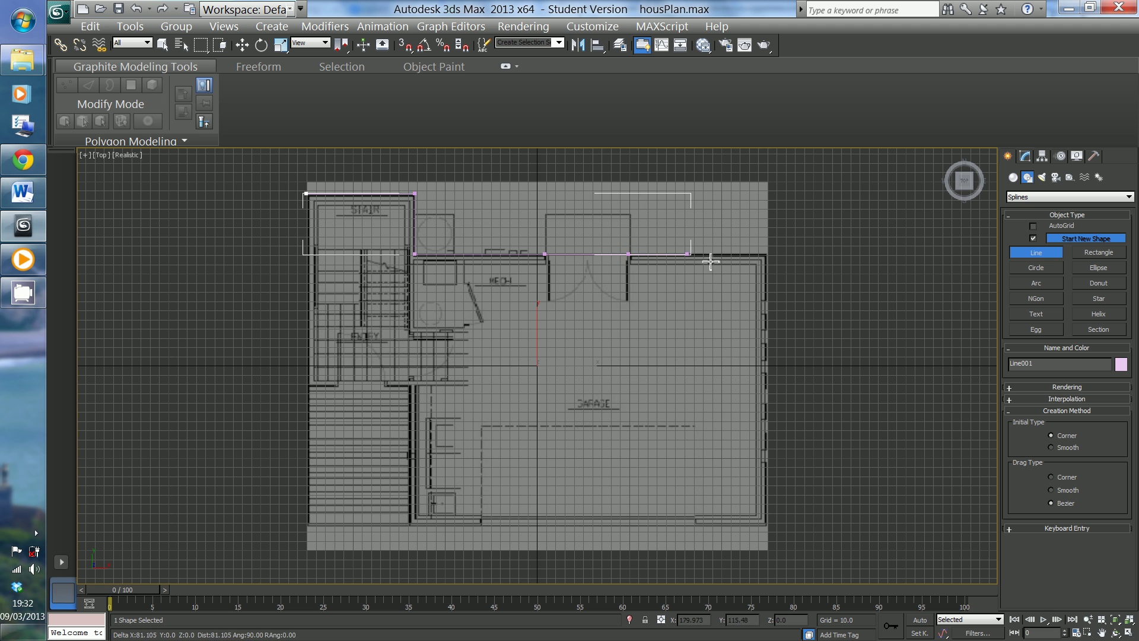
click(768, 255)
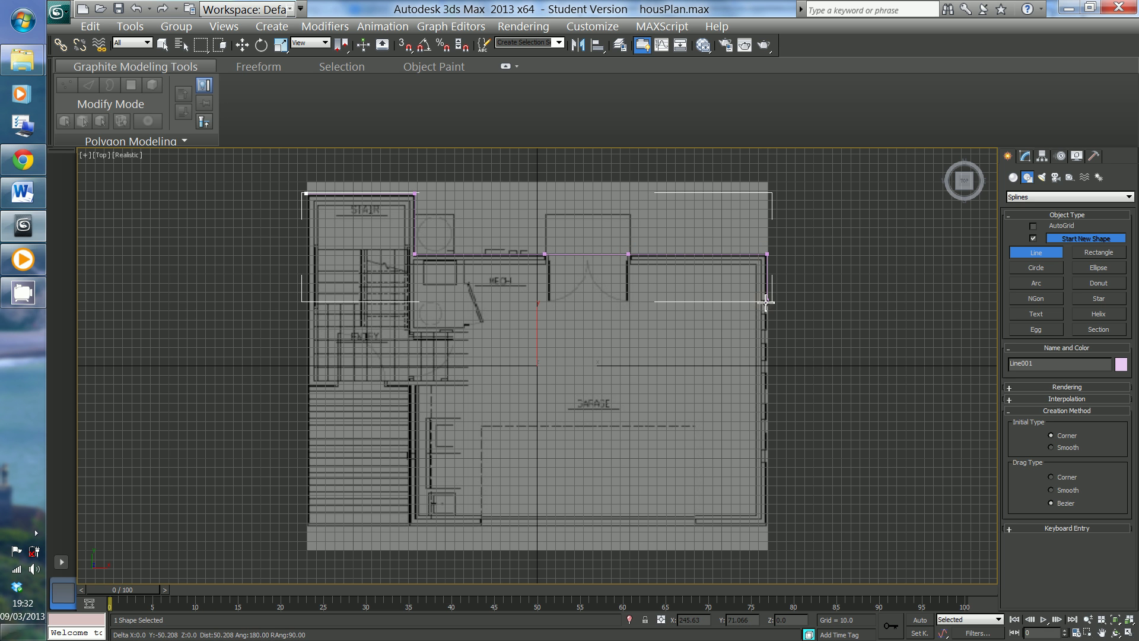
Continue the line down the garage's window wall and along its lower wall, adding vertices at the window and garage-door opening ends.
click(766, 301)
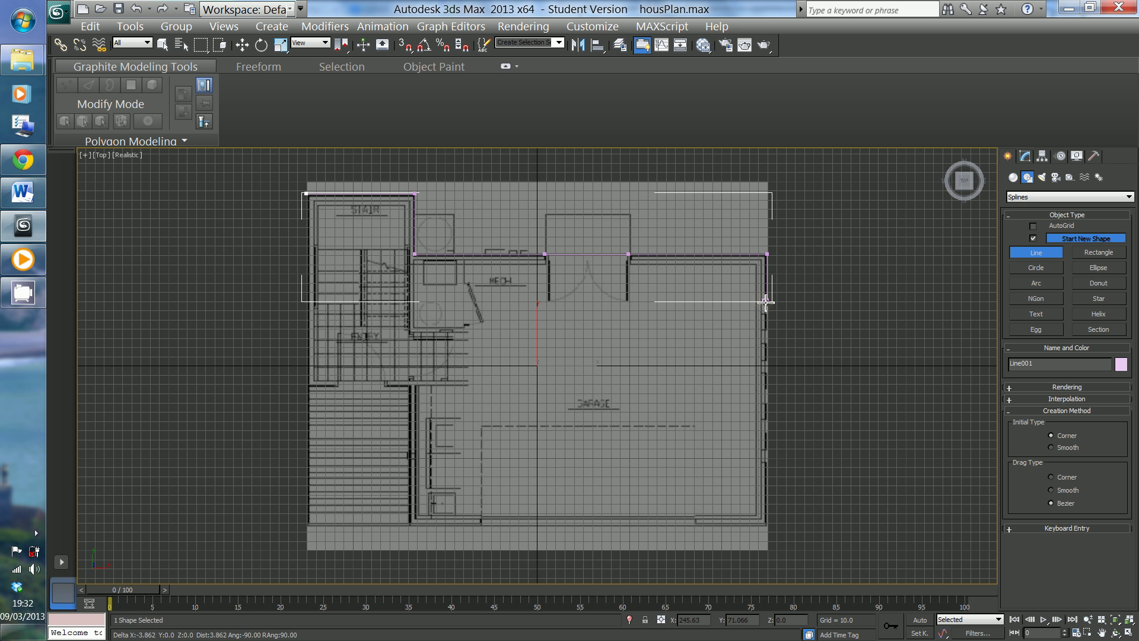
click(767, 463)
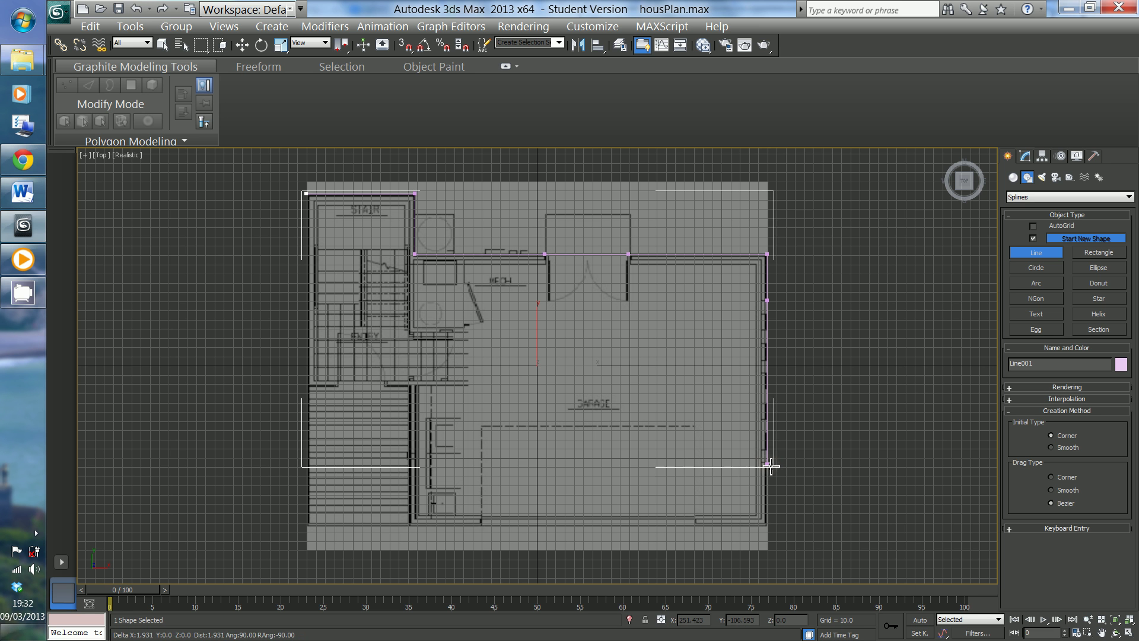
click(766, 524)
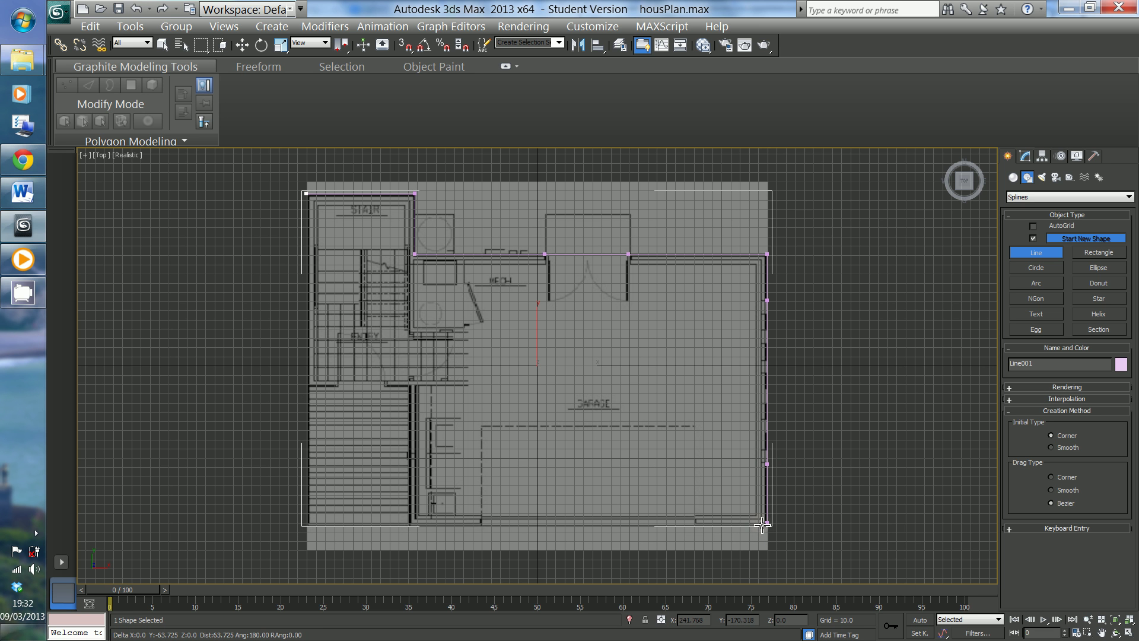
click(695, 523)
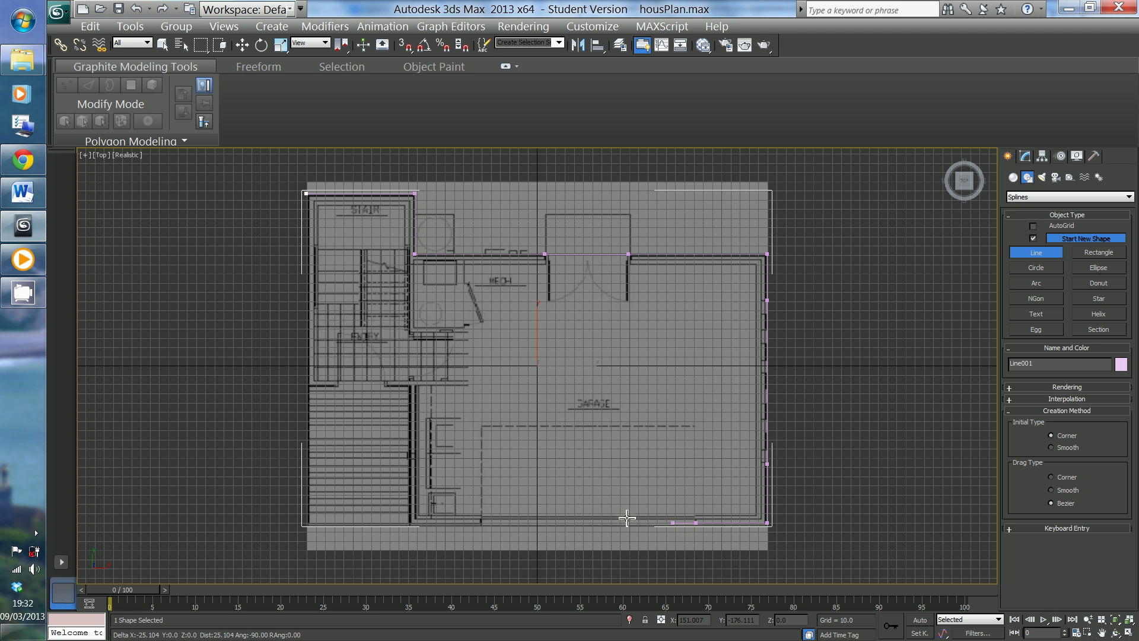
click(483, 523)
click(412, 523)
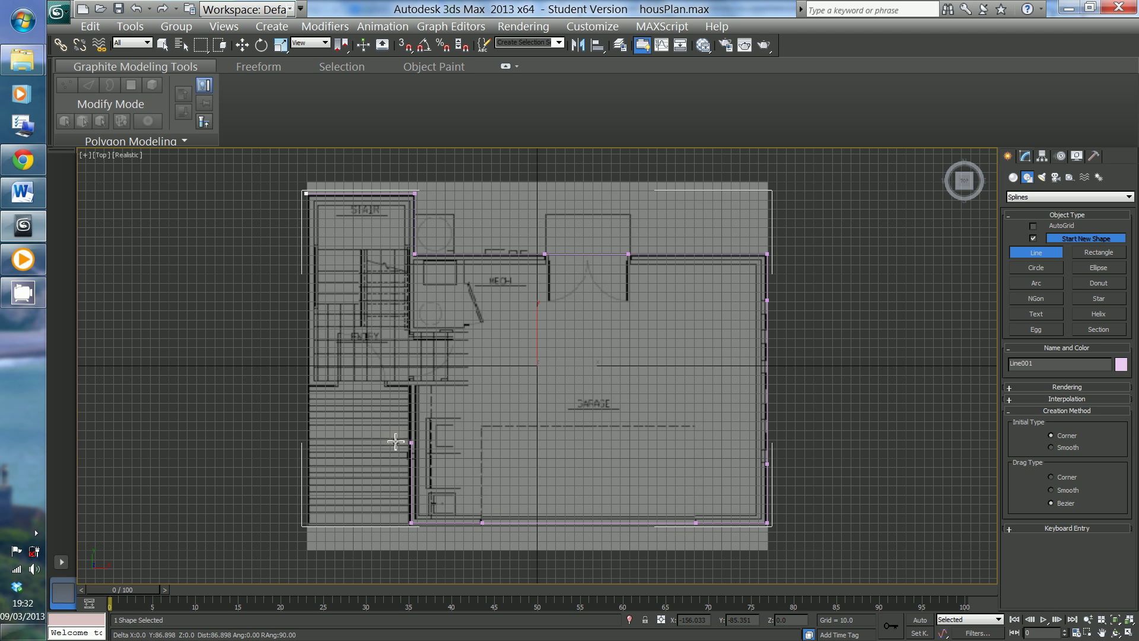
Trace the line up to the entry wall, add vertices at the entry opening, return to the starting corner and close the spline.
click(410, 385)
click(383, 385)
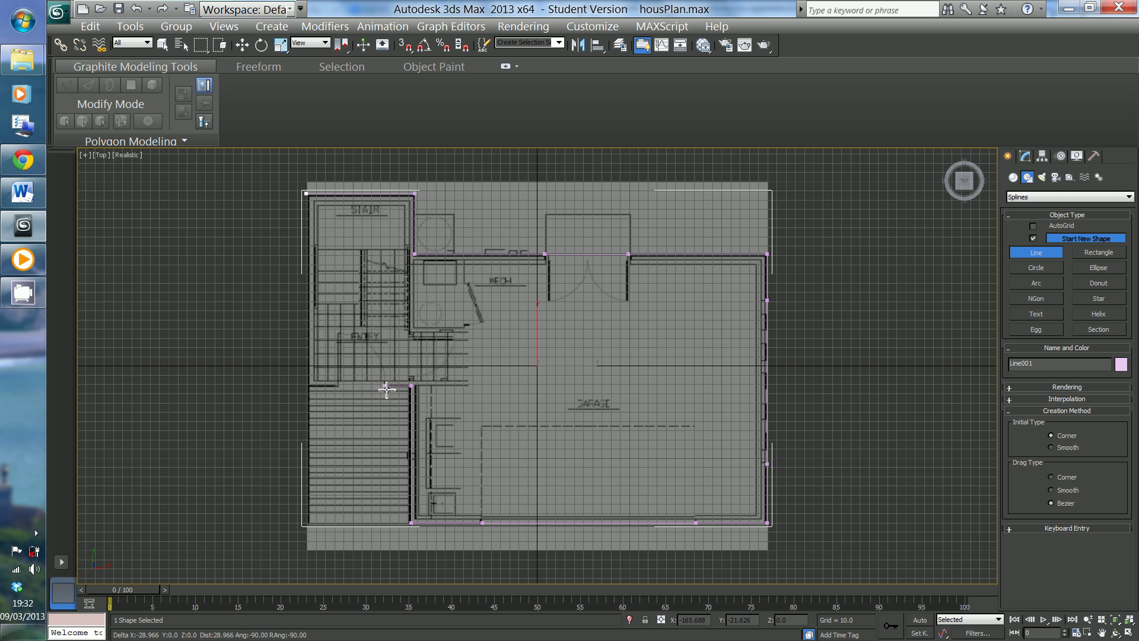
click(336, 385)
click(308, 385)
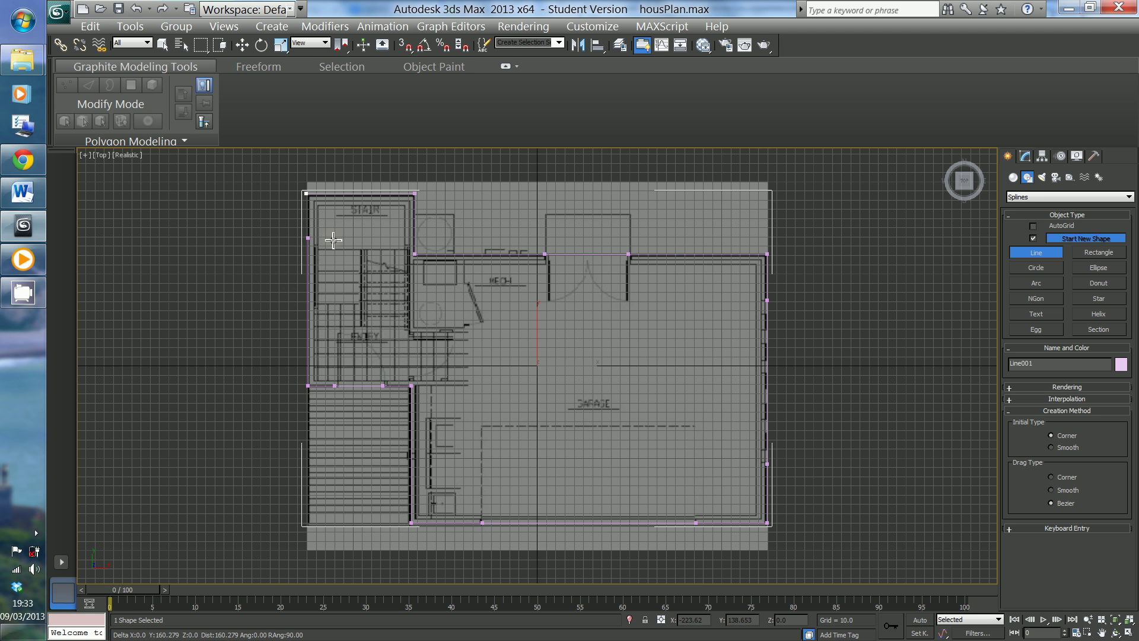
click(308, 194)
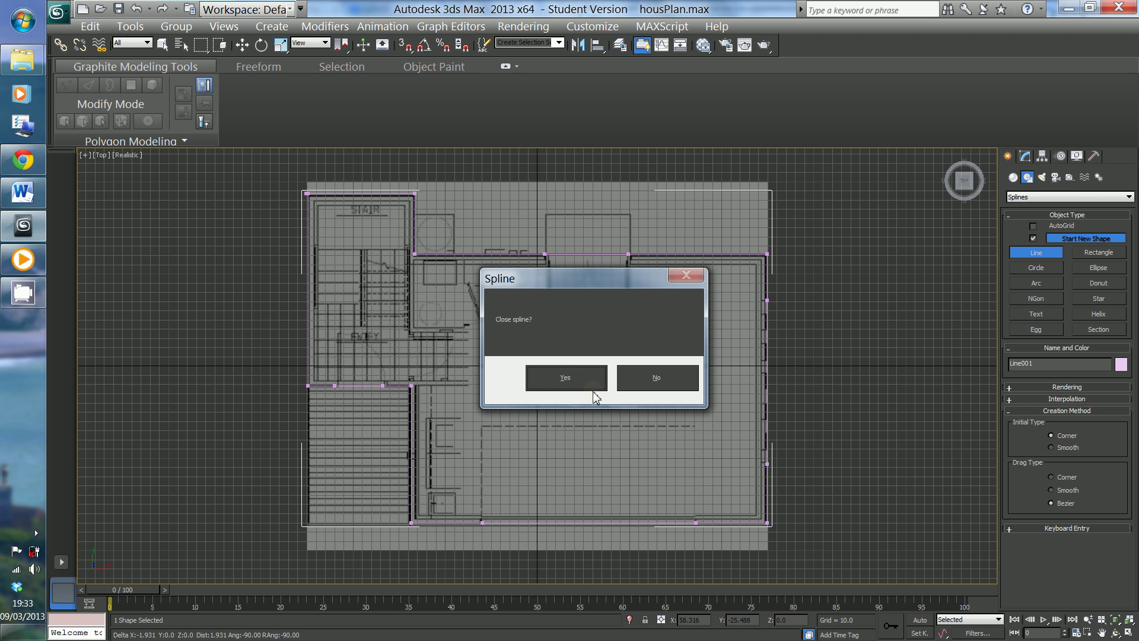
click(563, 379)
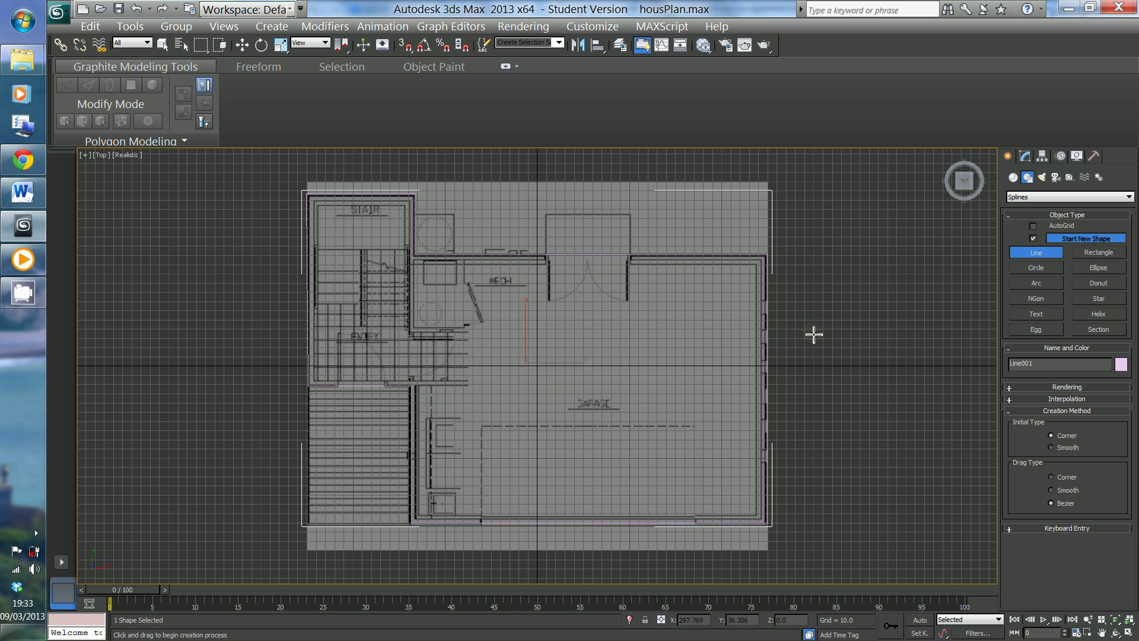
In the maximized Perspective view, outline the whole wall spline by -10 at Spline level, then return to the Line's object level.
key(alt+w)
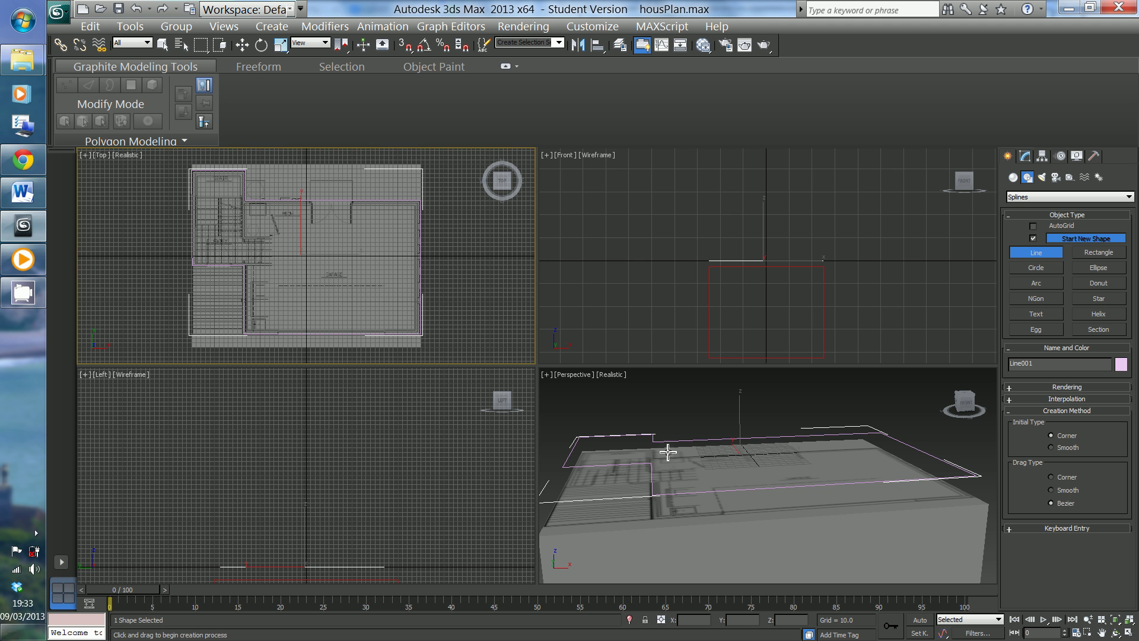
right_click(700, 439)
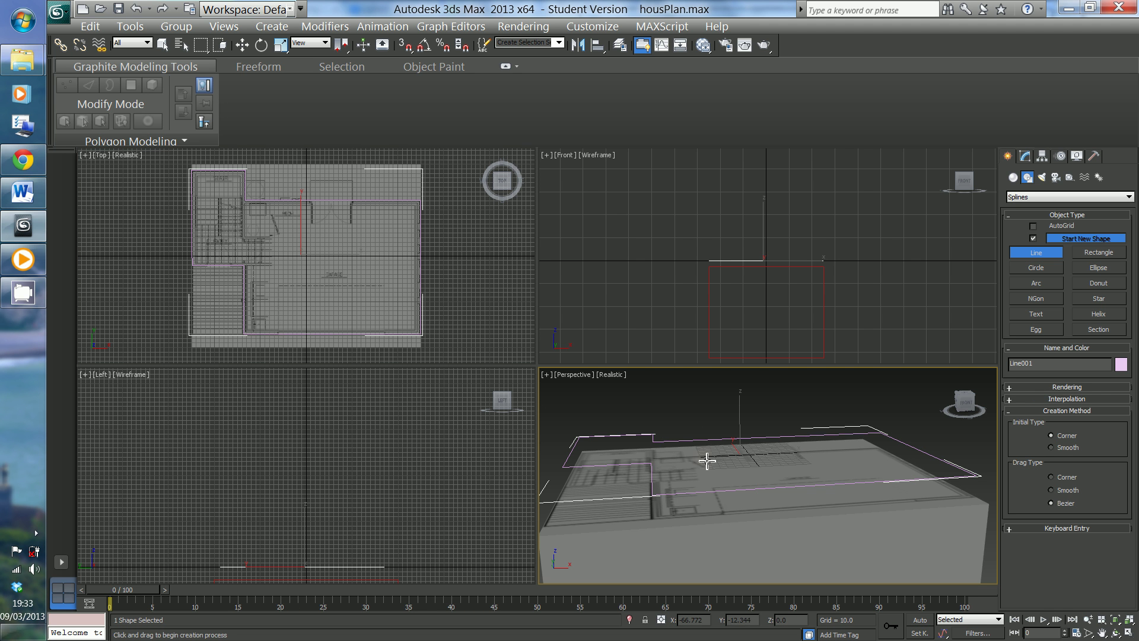
alt+middle_drag(704, 479, 685, 491)
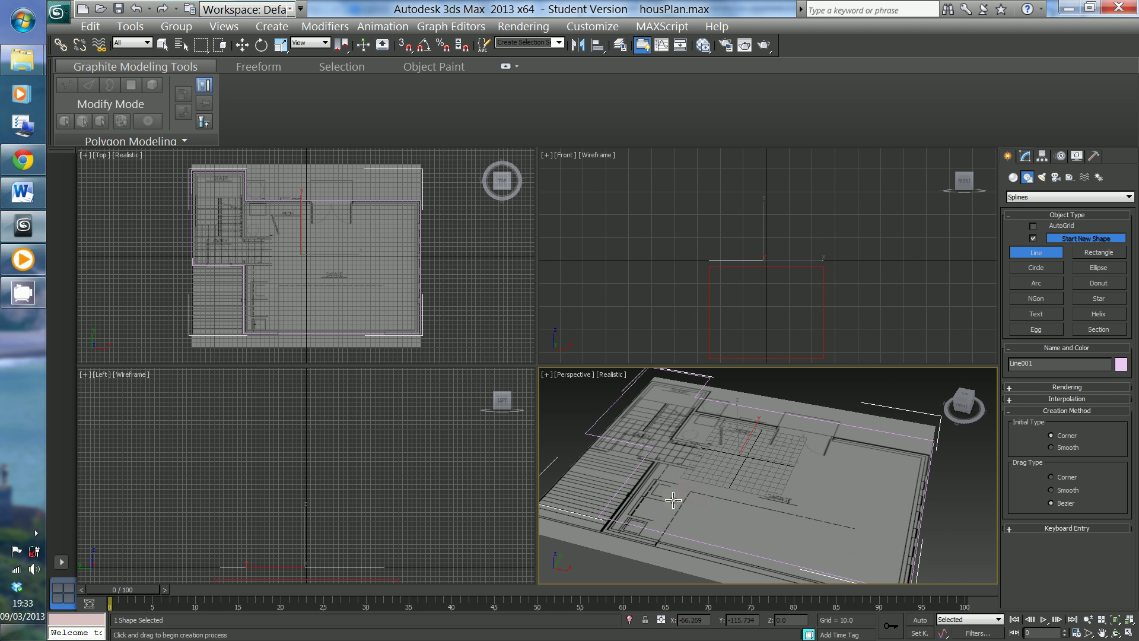
key(alt+w)
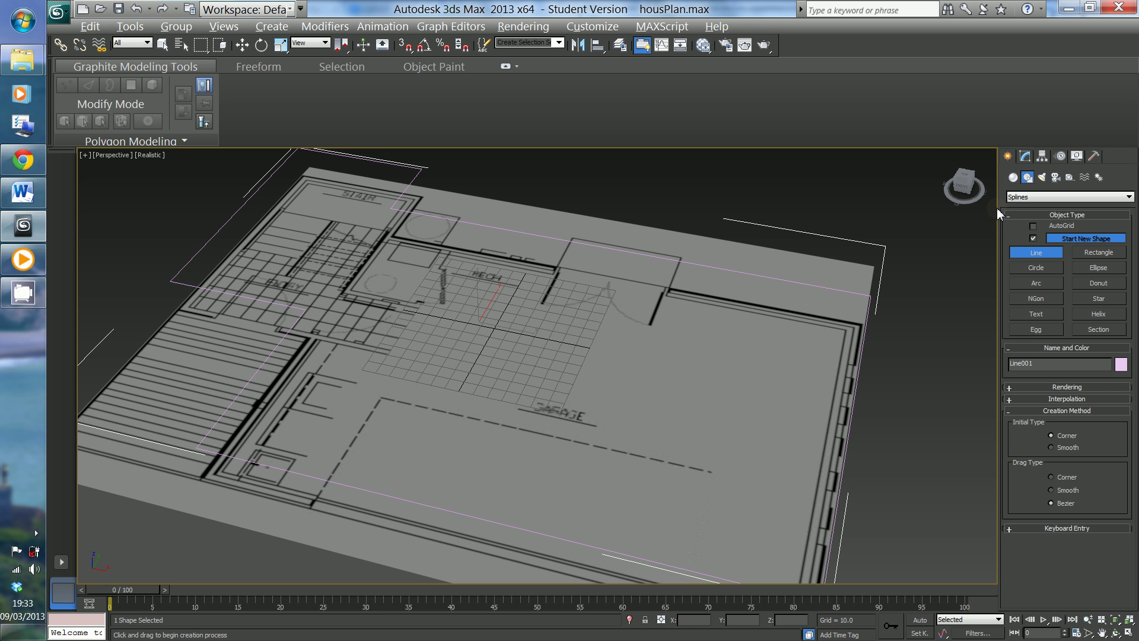
click(1026, 157)
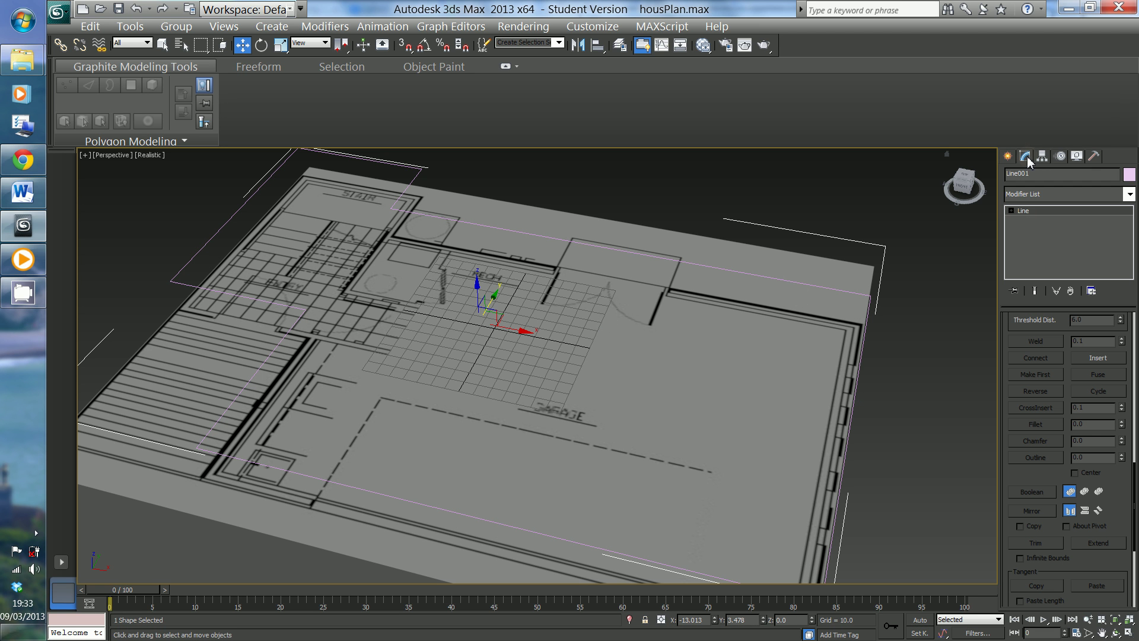
click(1012, 211)
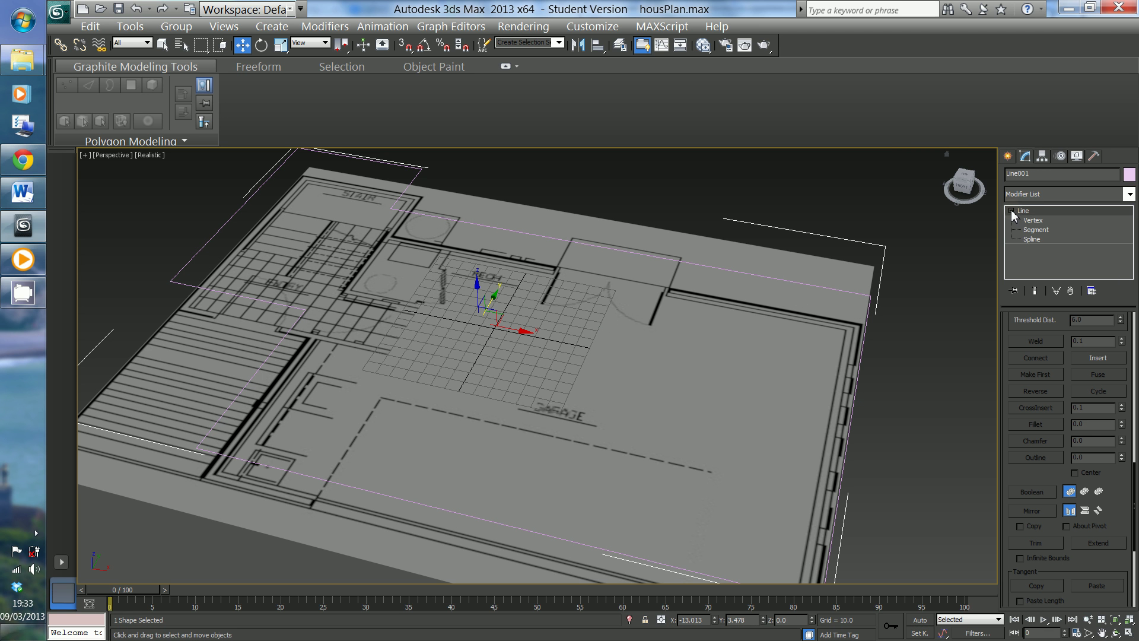
click(1032, 239)
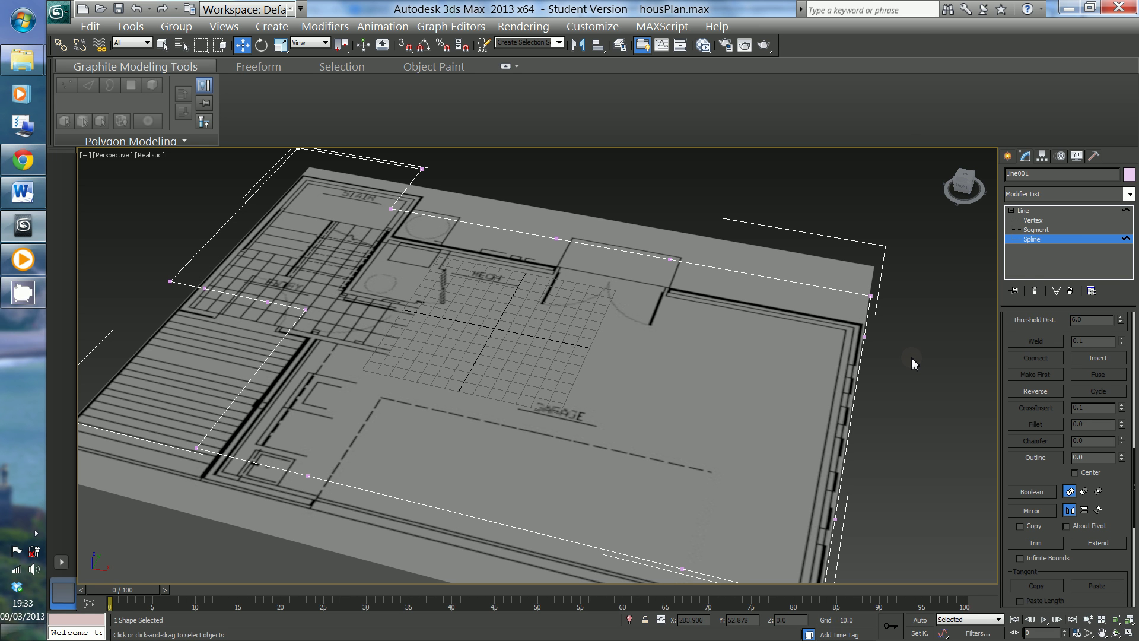
key(ctrl+a)
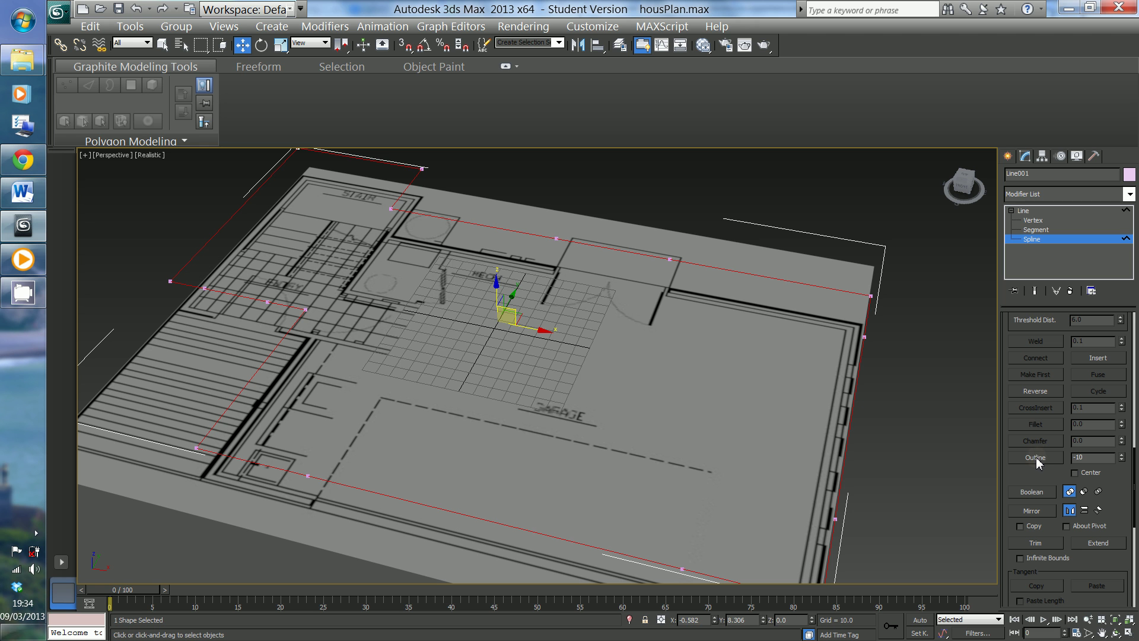
click(1037, 460)
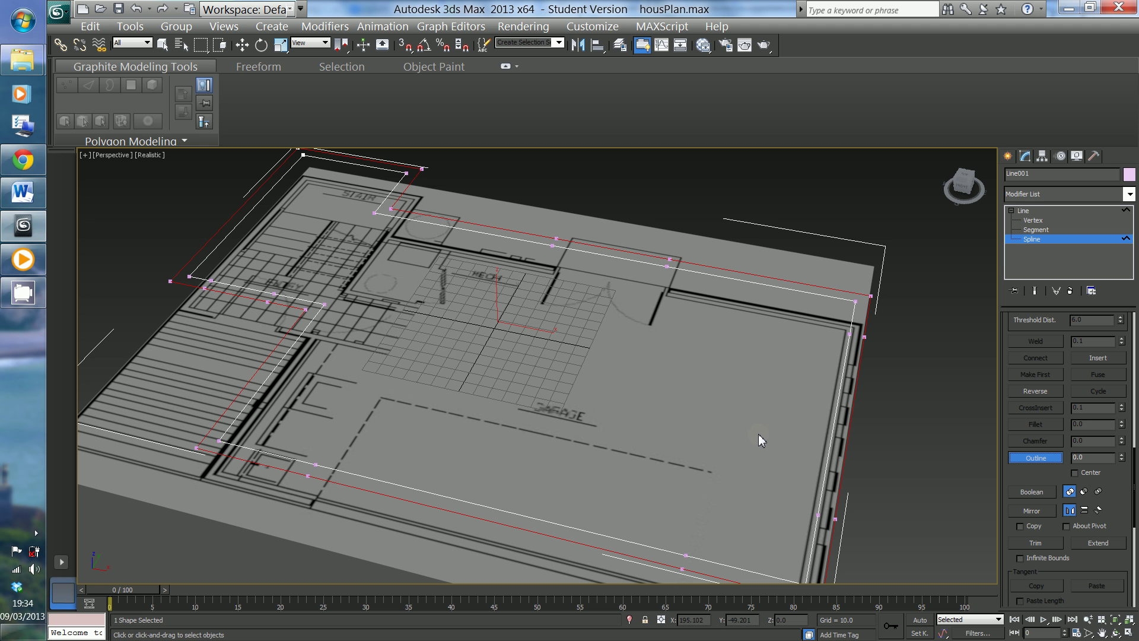
click(1032, 211)
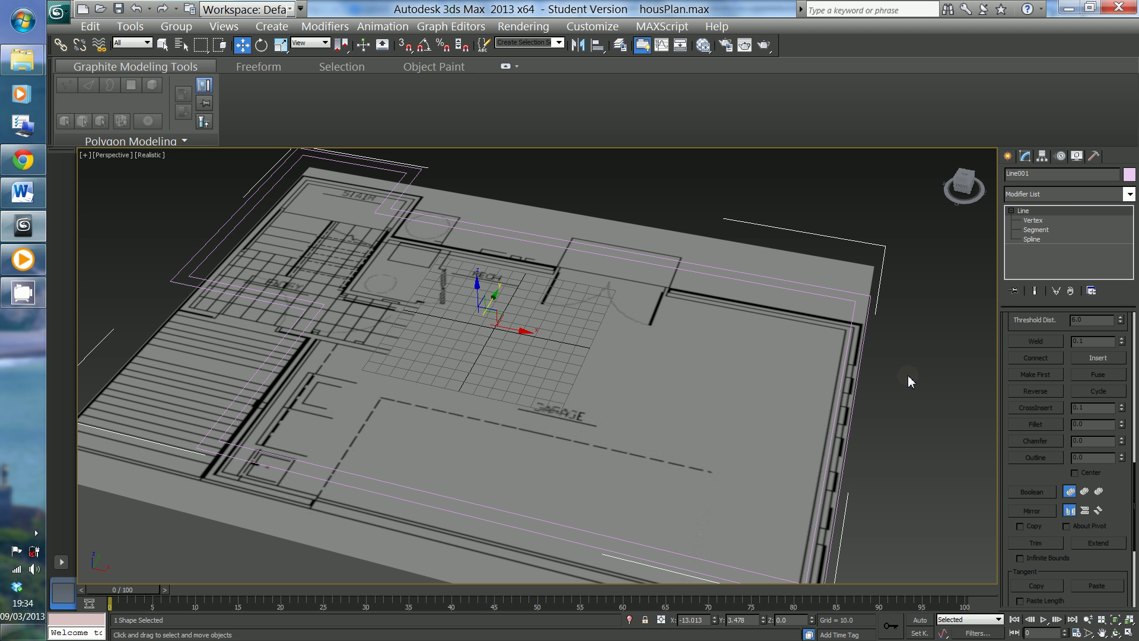
Apply a CrossSection modifier to the outlined wall spline and inspect it in the Perspective view.
click(1130, 195)
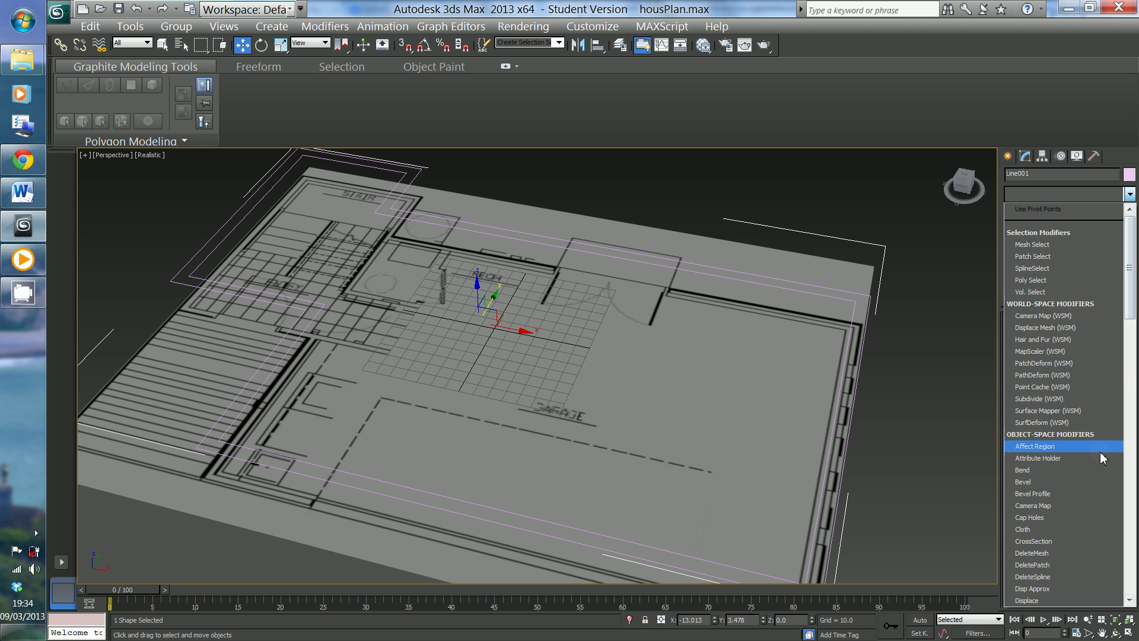
click(1039, 542)
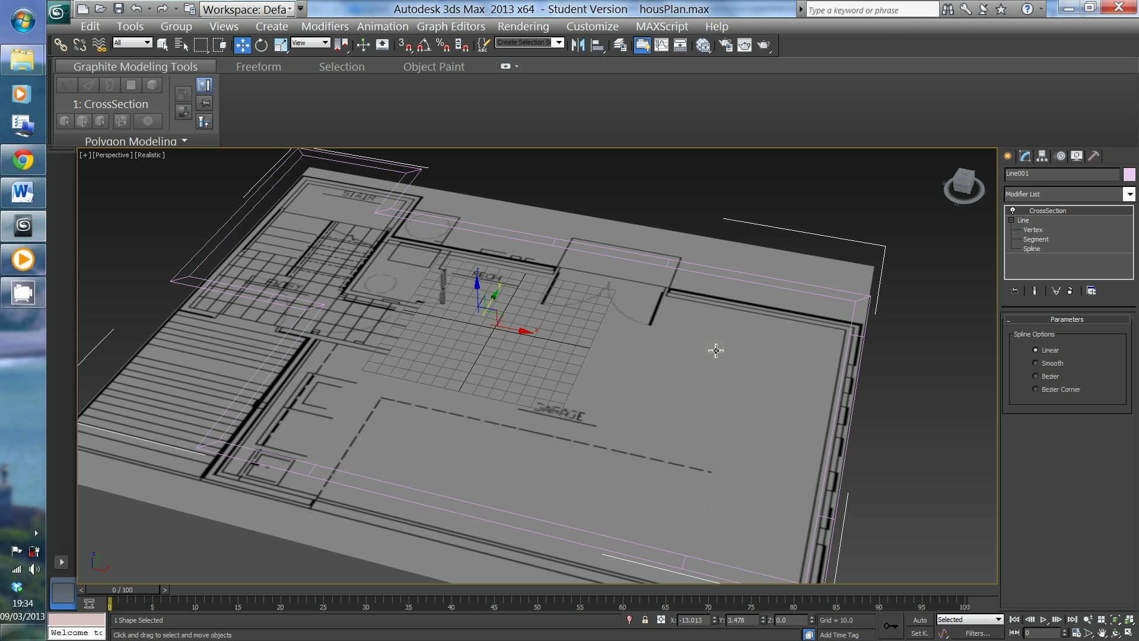
middle_drag(707, 330, 718, 392)
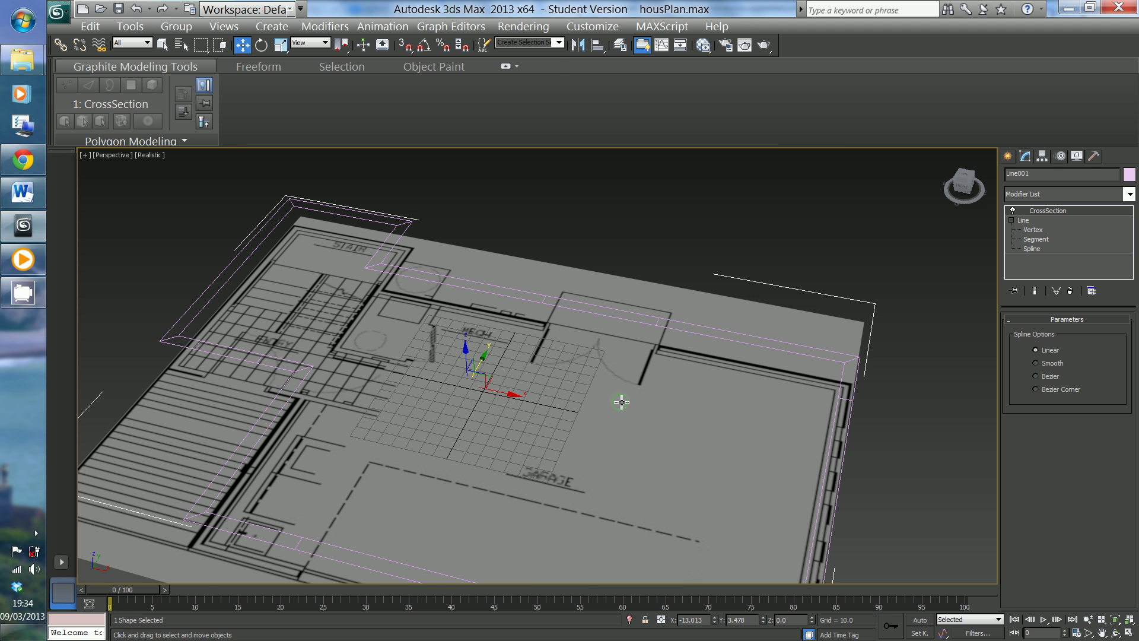
scroll(621, 402, down, 2)
scroll(622, 402, down, 2)
alt+middle_drag(619, 399, 622, 366)
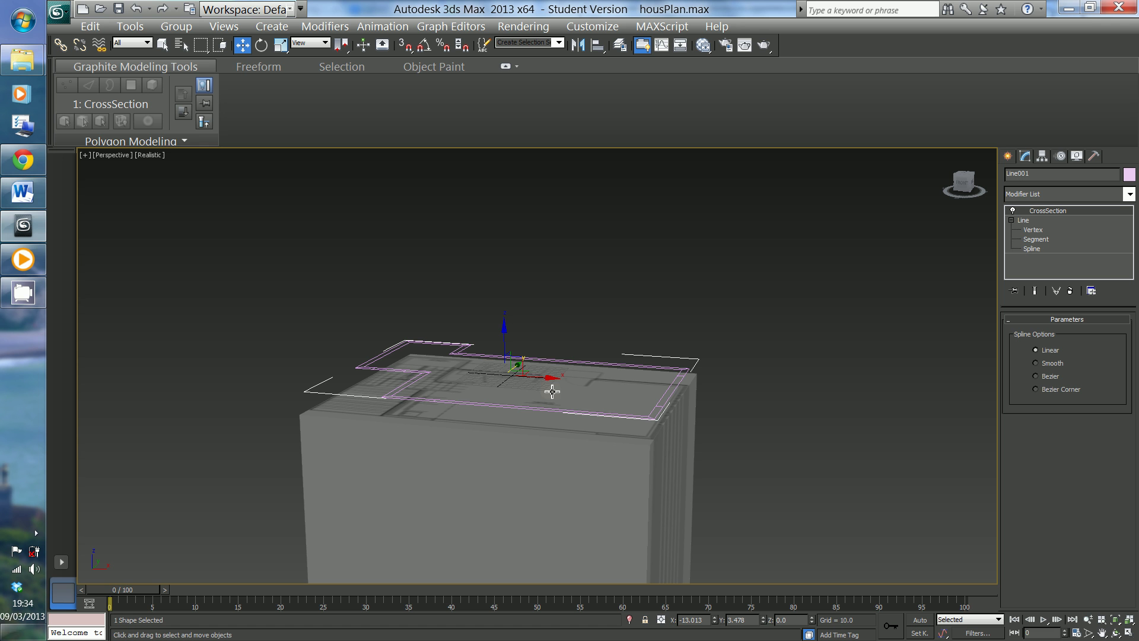
Move the floor plan box along X to about -557.6, clear of the wall outline, and set its Z position to 0.
click(564, 468)
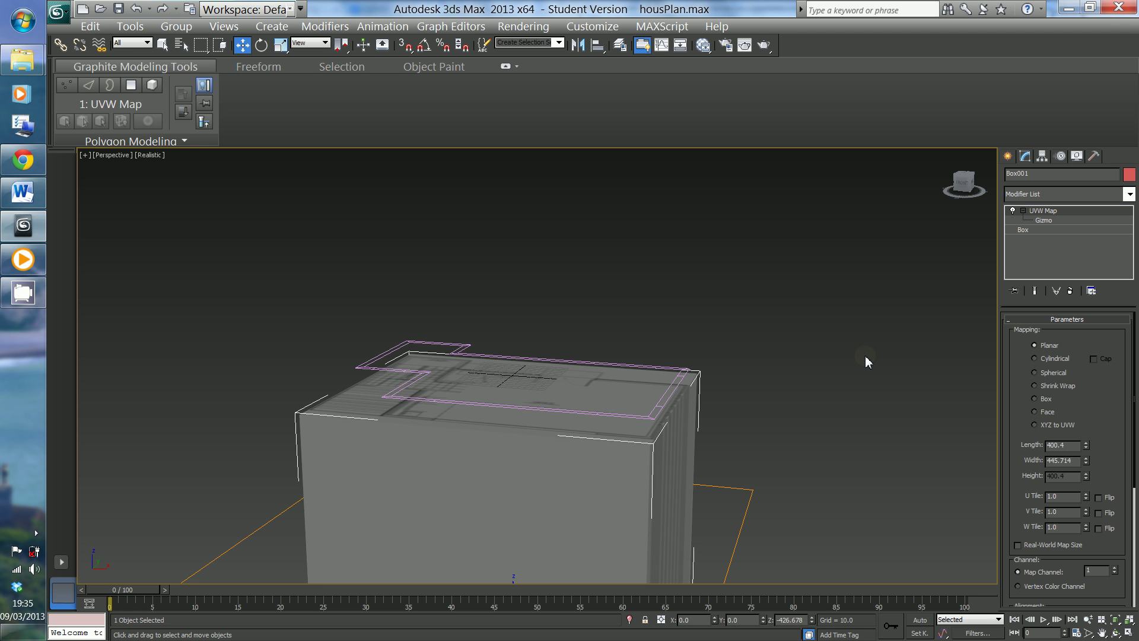
click(1022, 230)
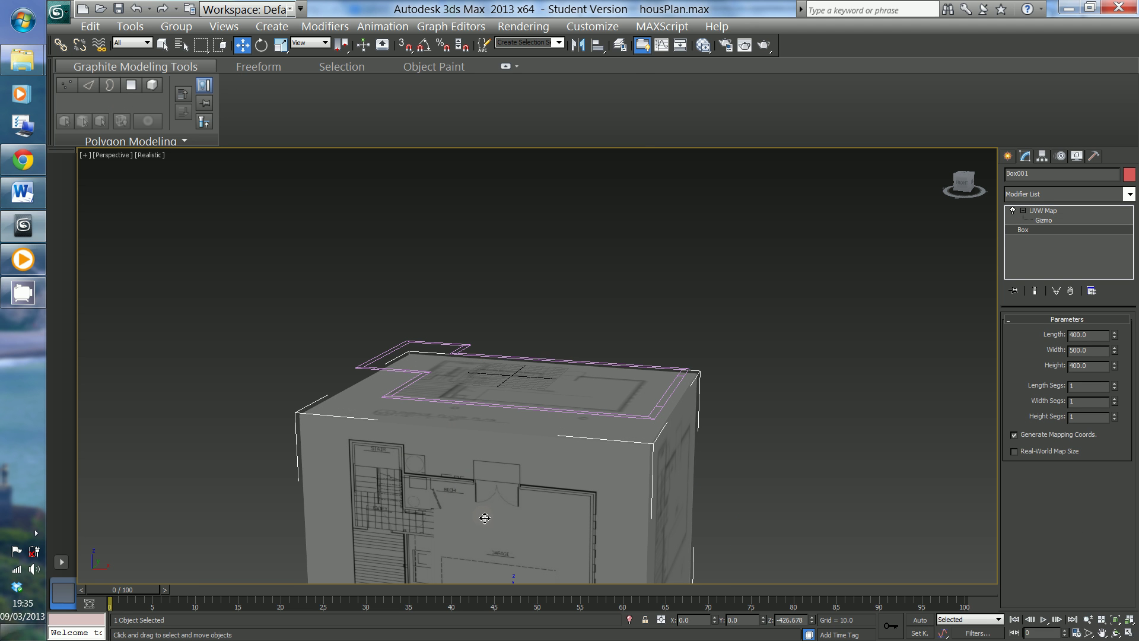
middle_drag(589, 472, 605, 359)
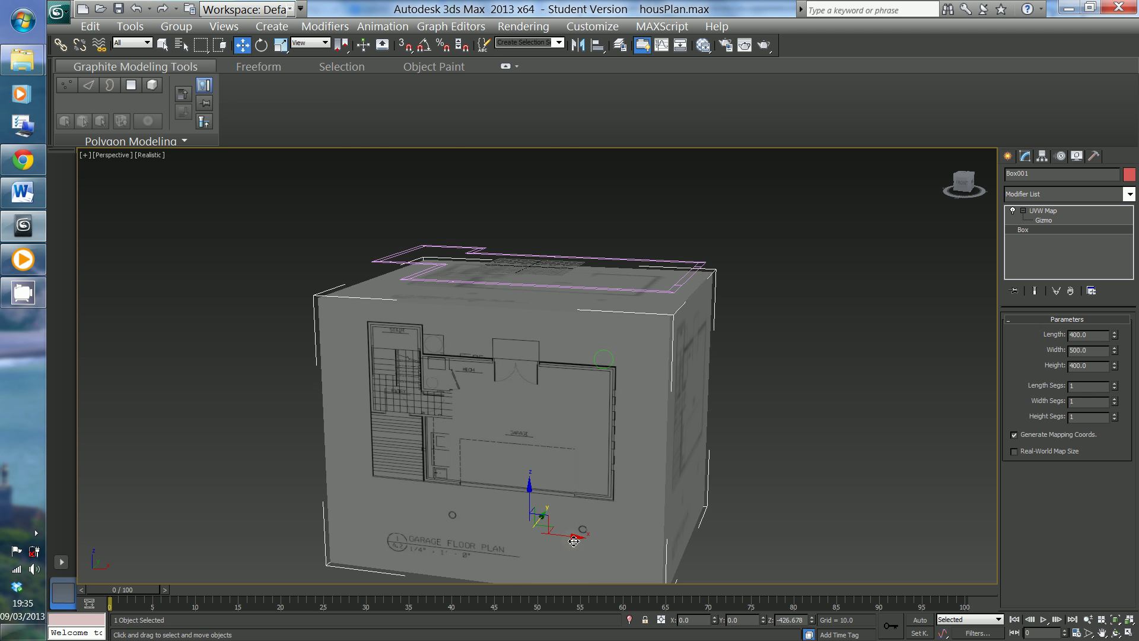
drag(575, 542, 348, 452)
alt+middle_drag(419, 476, 419, 491)
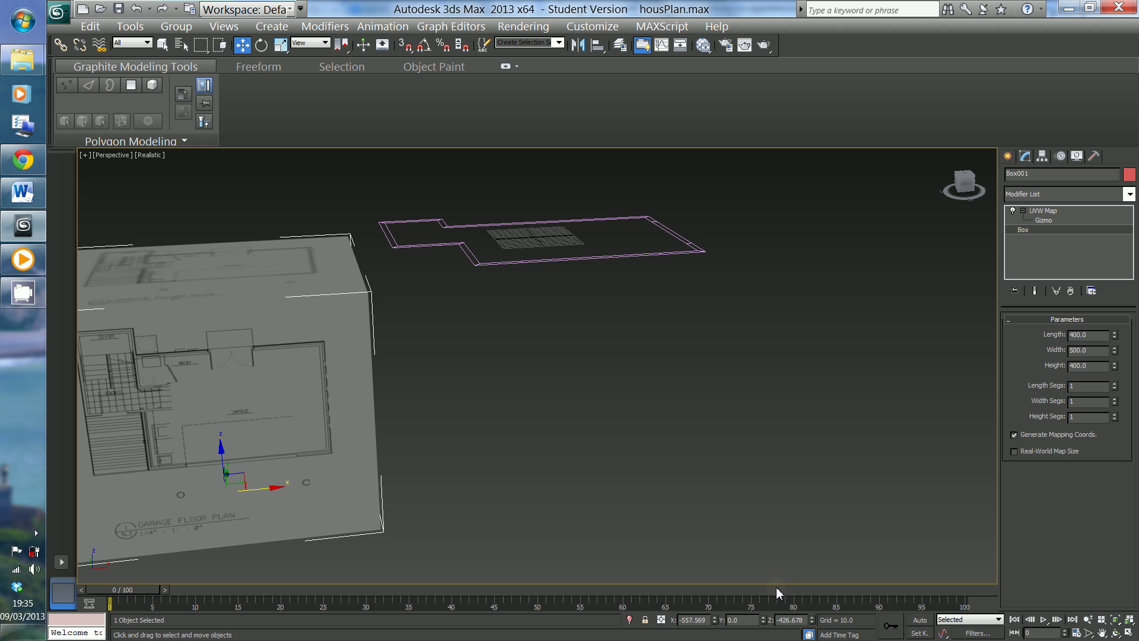
right_click(812, 620)
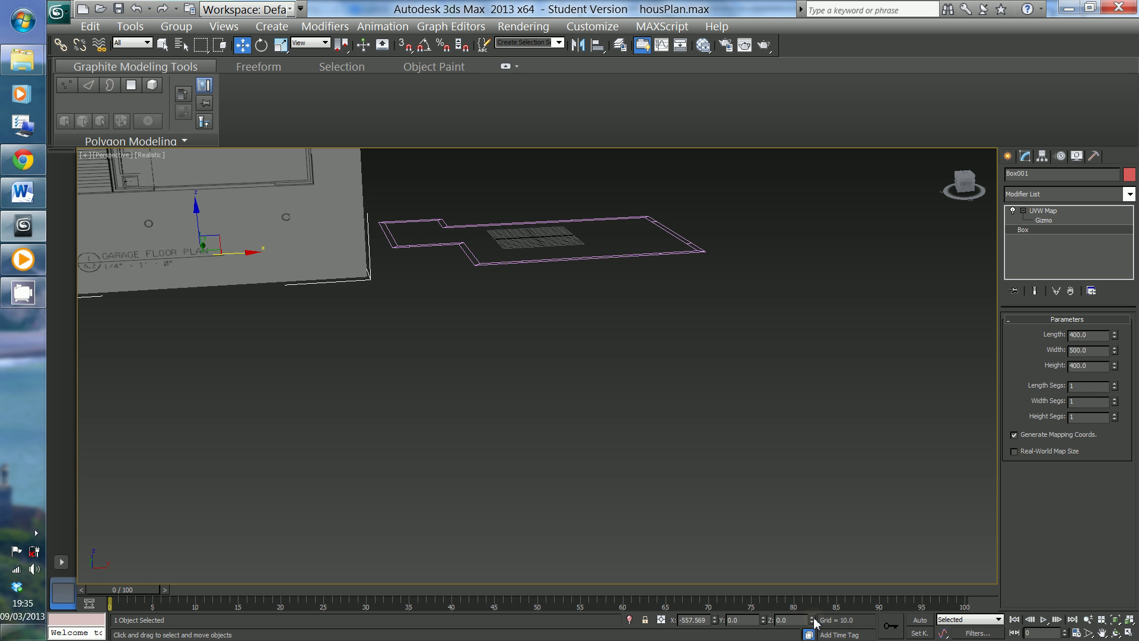
Examine the double-line wall outline beside the floor plan box from the opposite side and close up.
alt+middle_drag(793, 368, 896, 517)
mouse_move(833, 444)
alt+middle_down()
mouse_move(854, 420)
mouse_move(758, 433)
mouse_move(737, 422)
mouse_move(763, 416)
mouse_move(706, 421)
mouse_move(613, 399)
mouse_move(667, 420)
mouse_move(814, 435)
alt+middle_up()
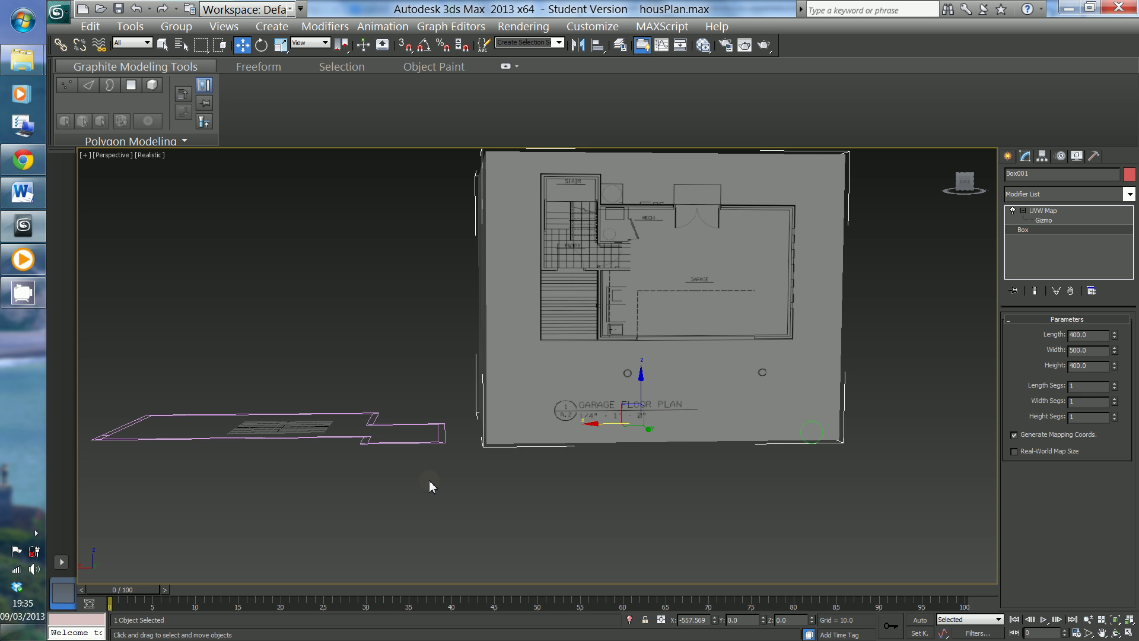
alt+middle_drag(425, 475, 429, 503)
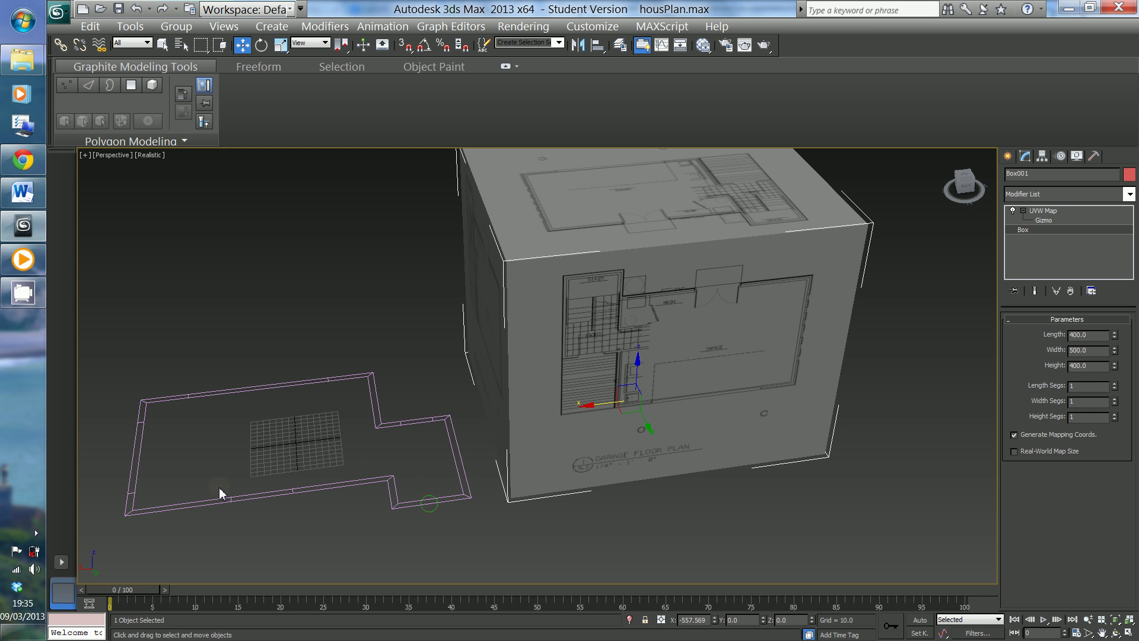
middle_drag(363, 519, 489, 503)
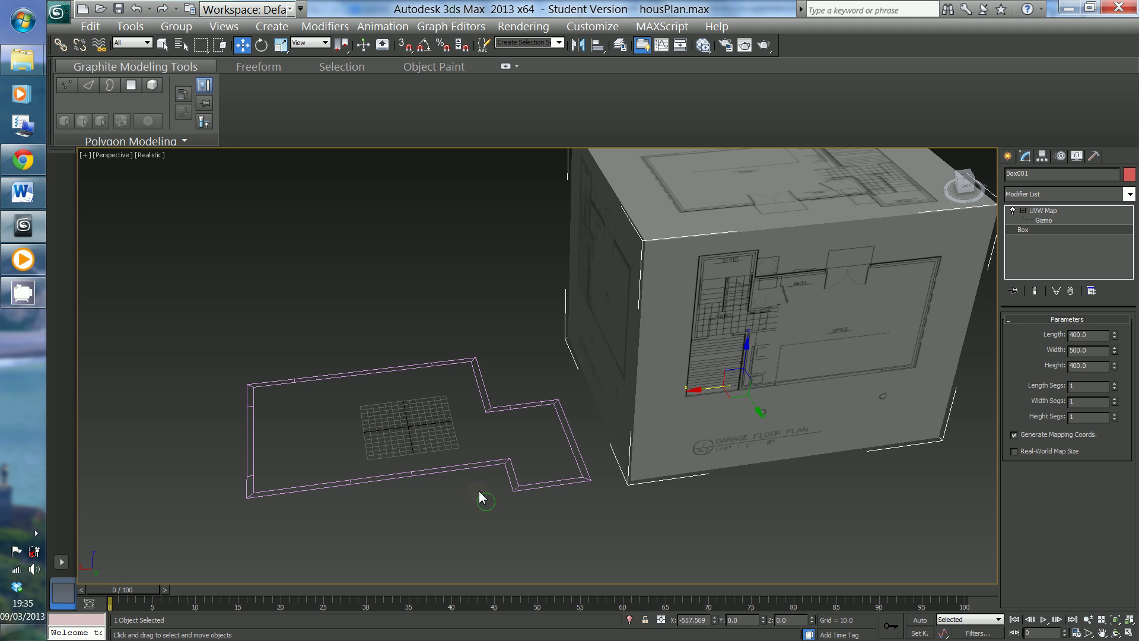
scroll(415, 514, up, 2)
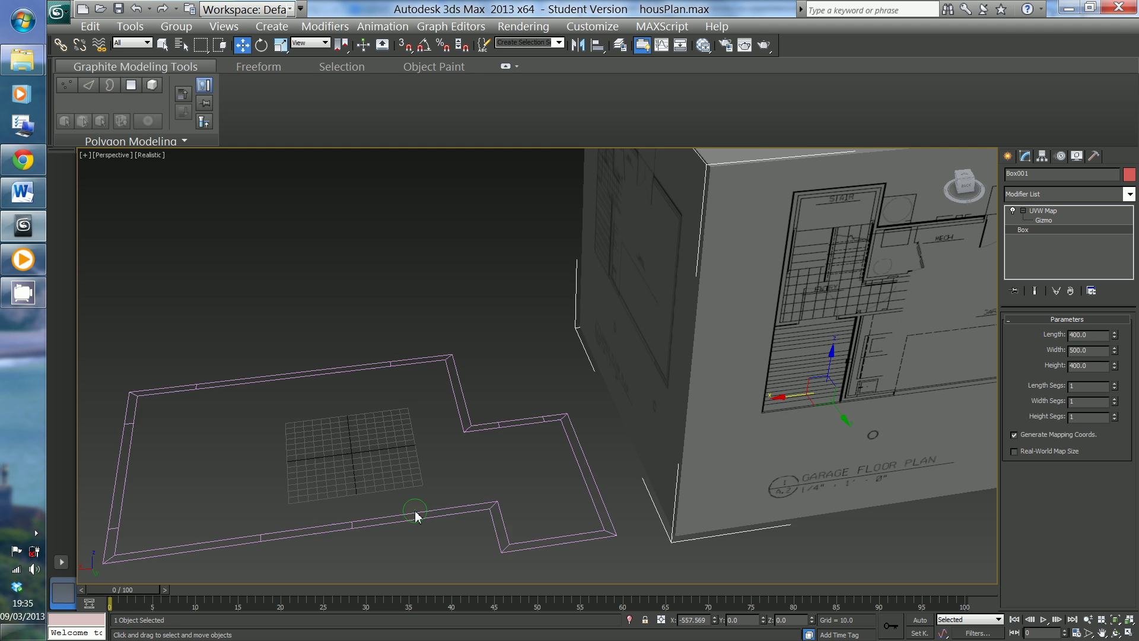
middle_drag(417, 515, 525, 497)
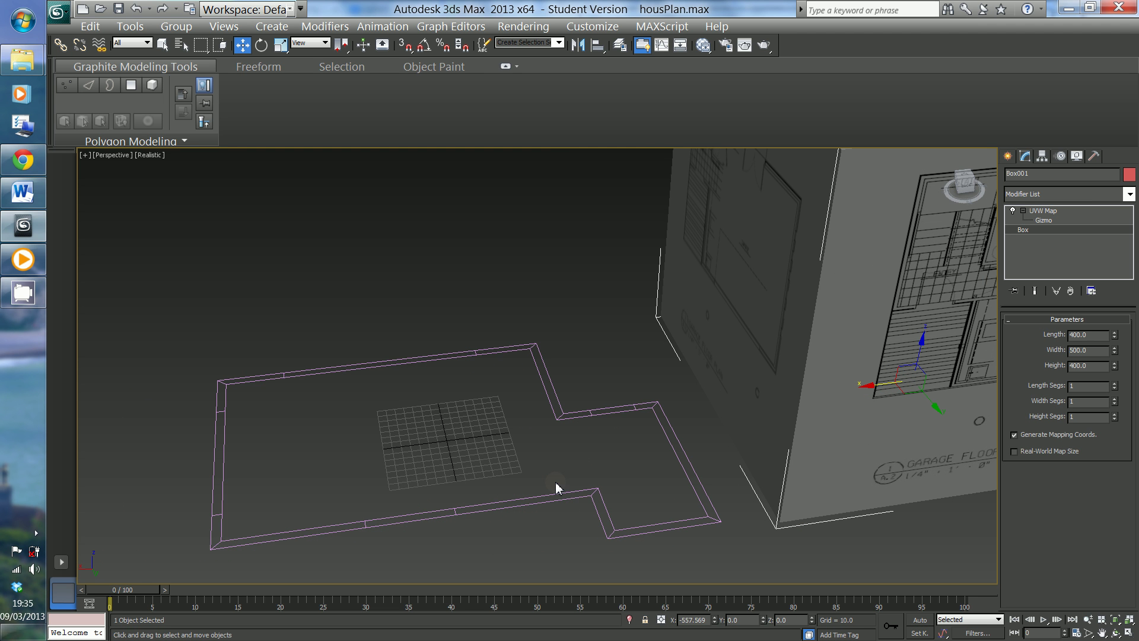
middle_drag(513, 532, 520, 516)
key(super)
key(Escape)
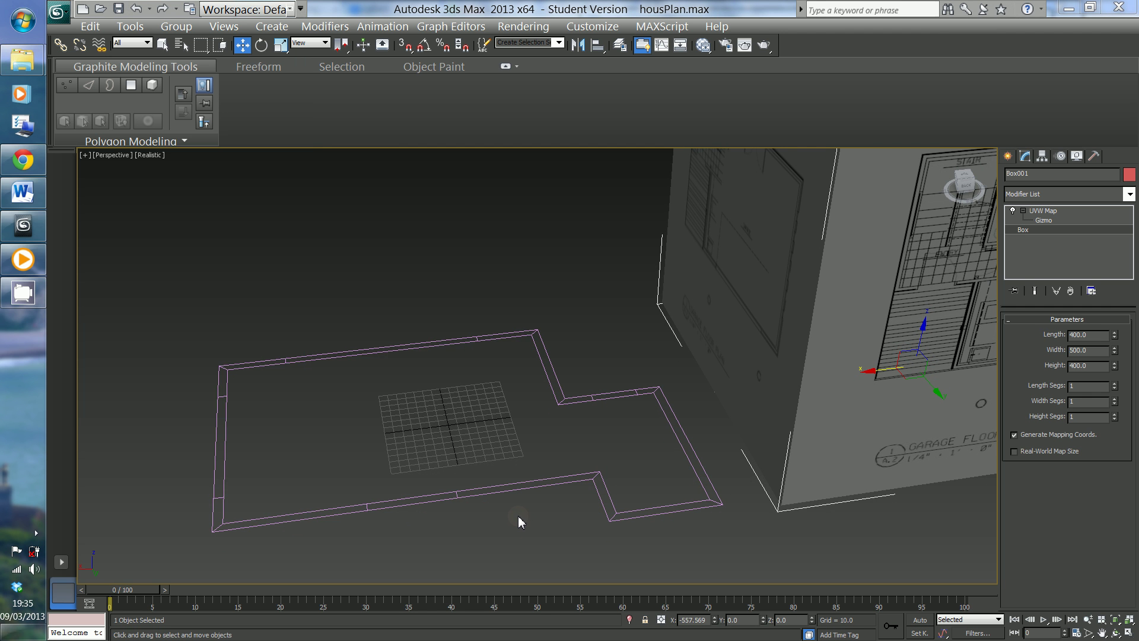
middle_drag(557, 552, 549, 538)
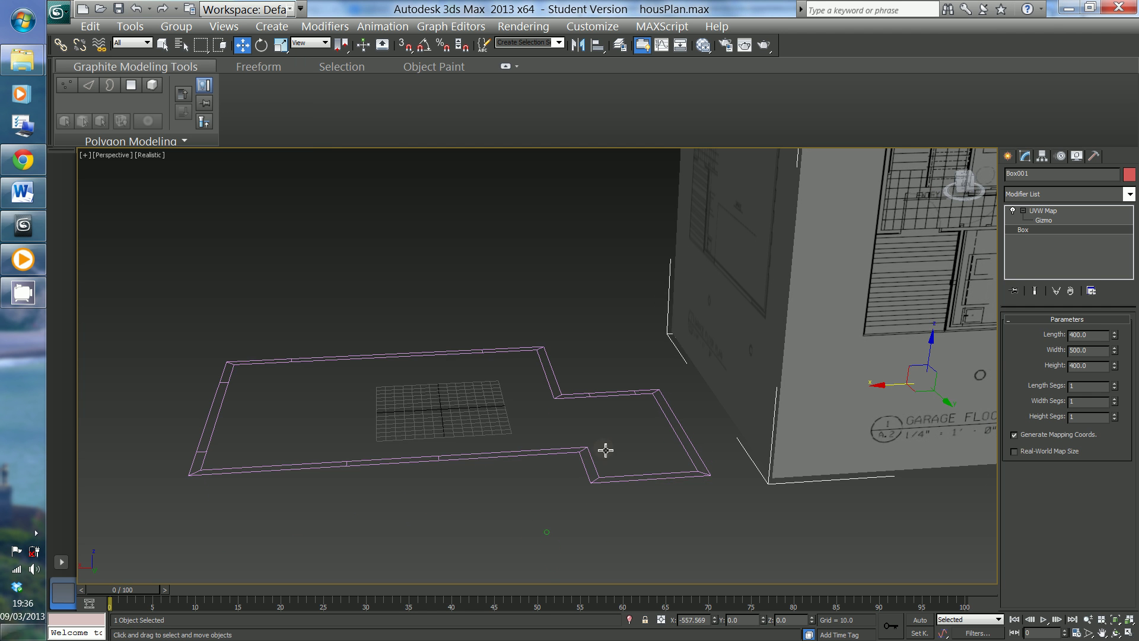
middle_drag(642, 395, 641, 446)
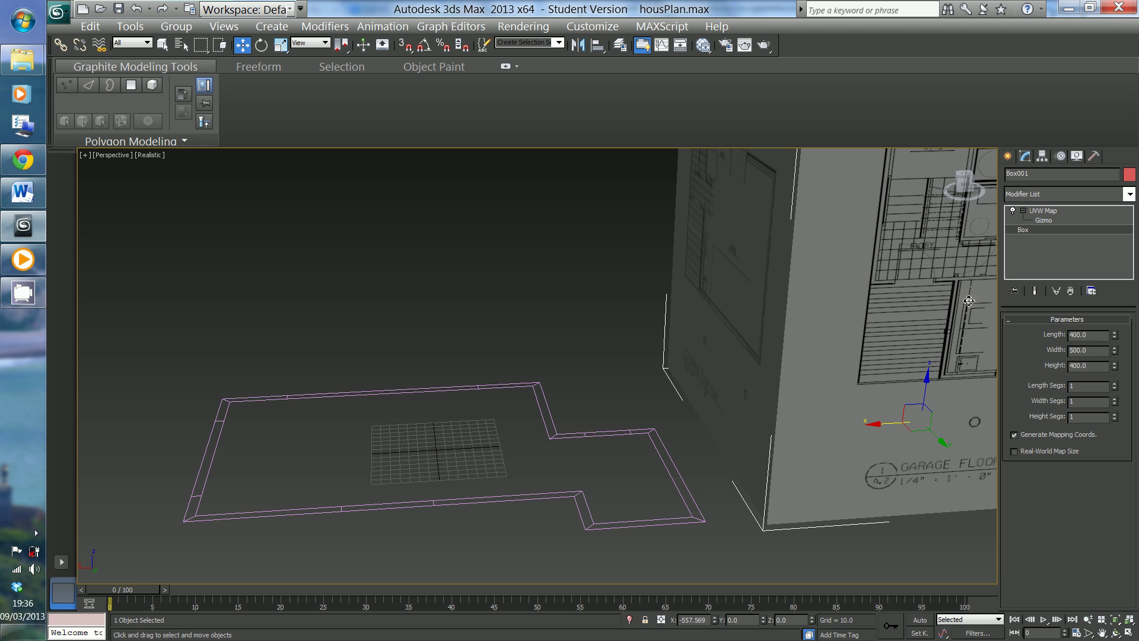
Extrude the double-line wall outline by 400 with 2 segments and display edged faces in the Perspective view.
click(670, 475)
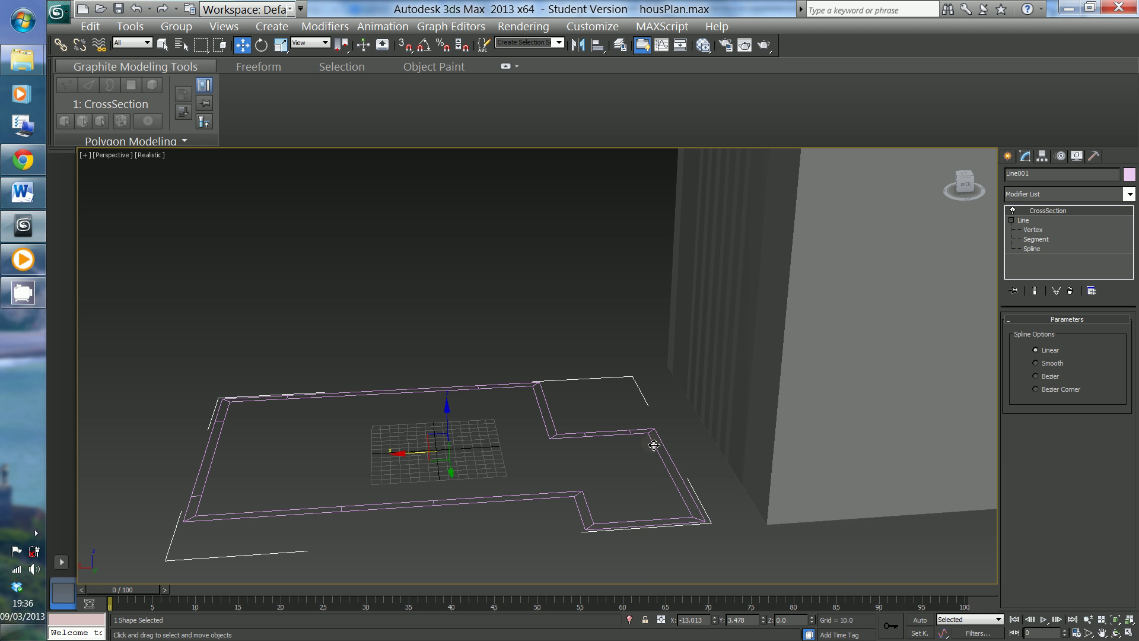
middle_drag(715, 308, 696, 333)
scroll(696, 332, down, 2)
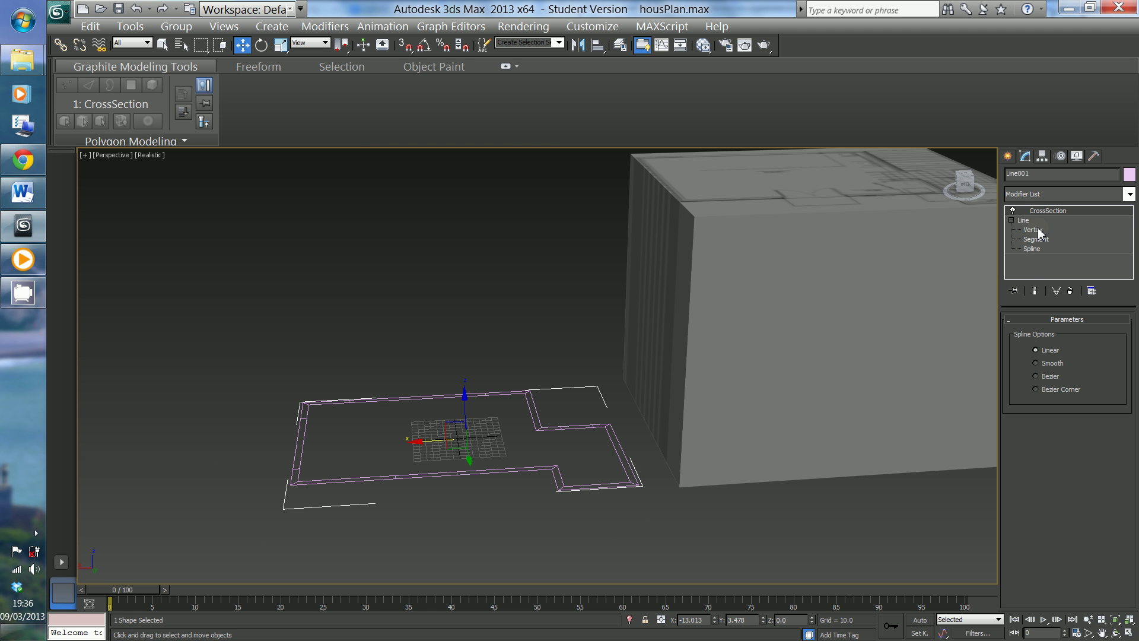
click(1129, 194)
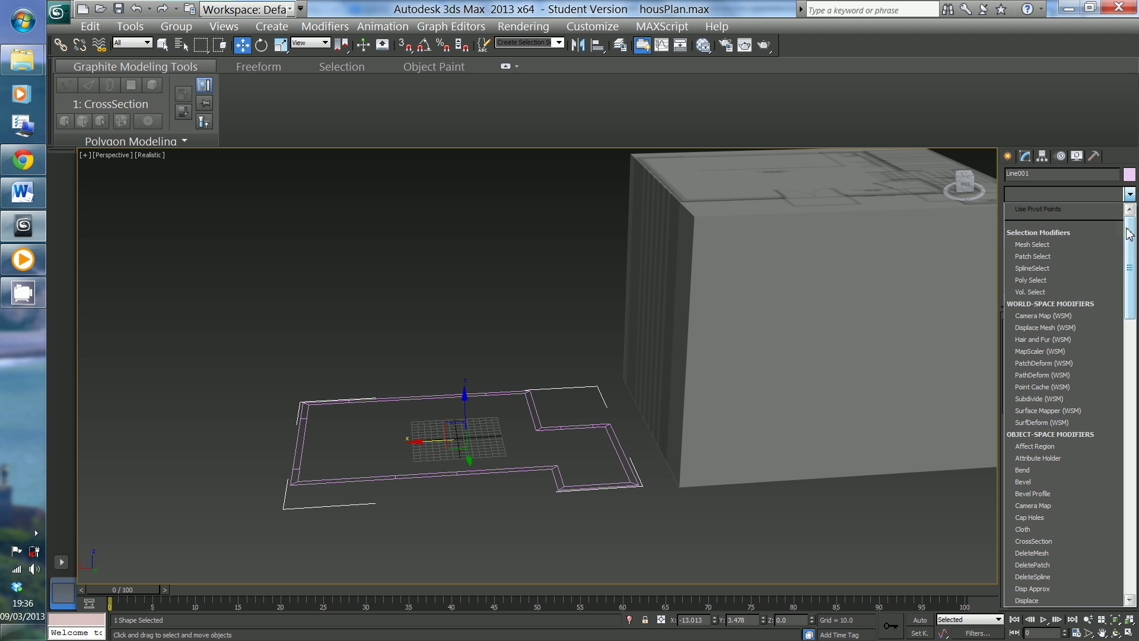
drag(1131, 249, 1131, 326)
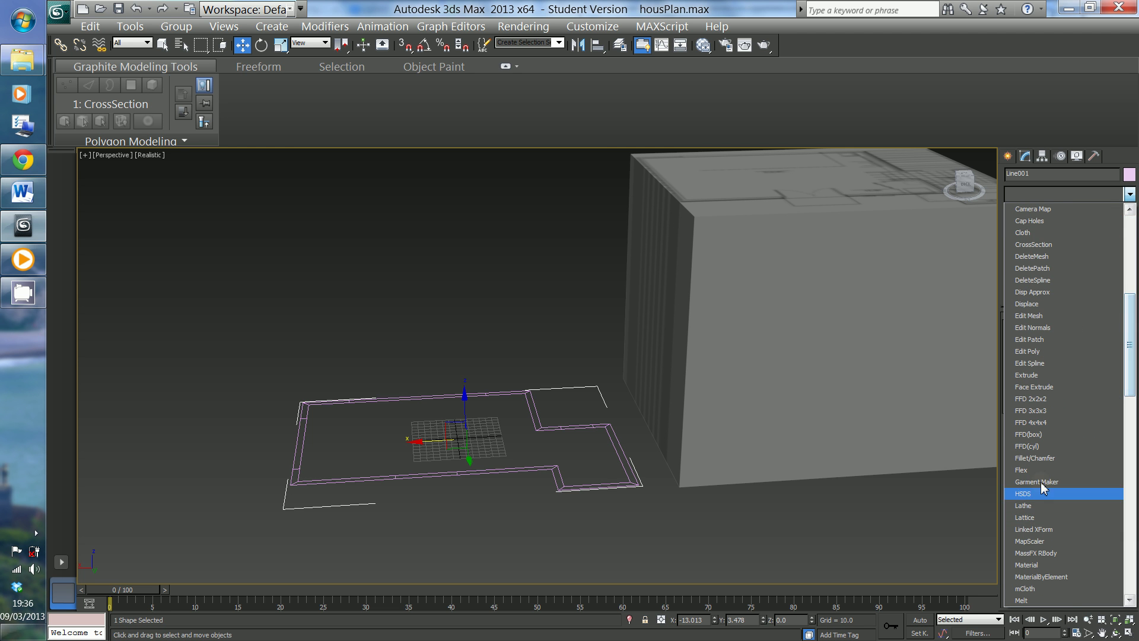
click(1028, 376)
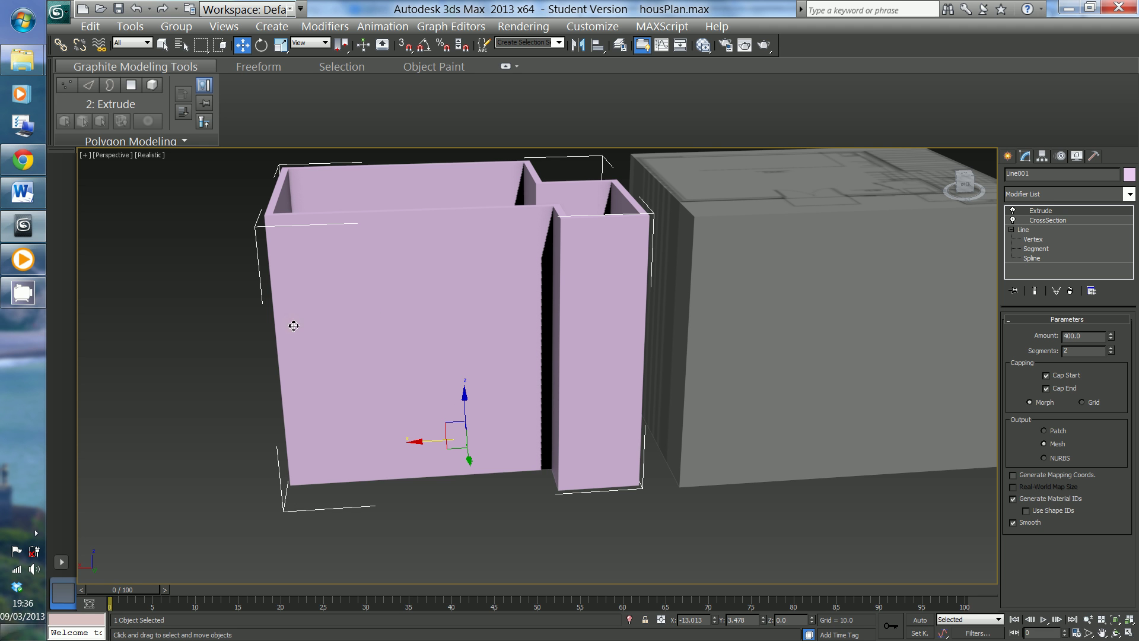
key(F4)
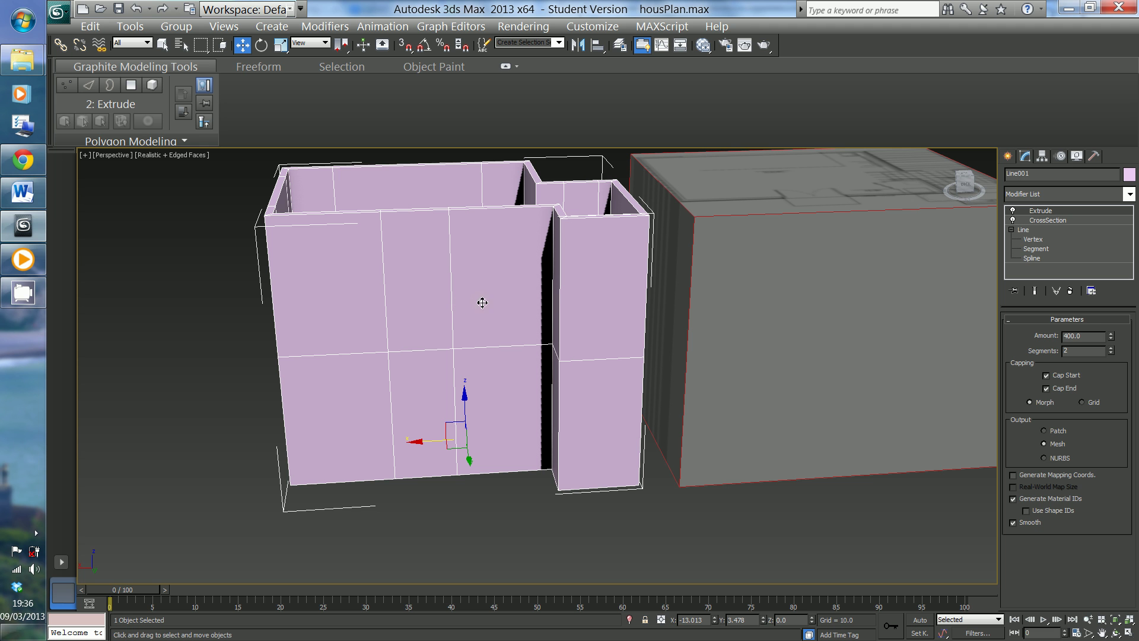
Collapse the extruded walls' entire modifier stack and convert the object to Editable Poly.
right_click(1045, 210)
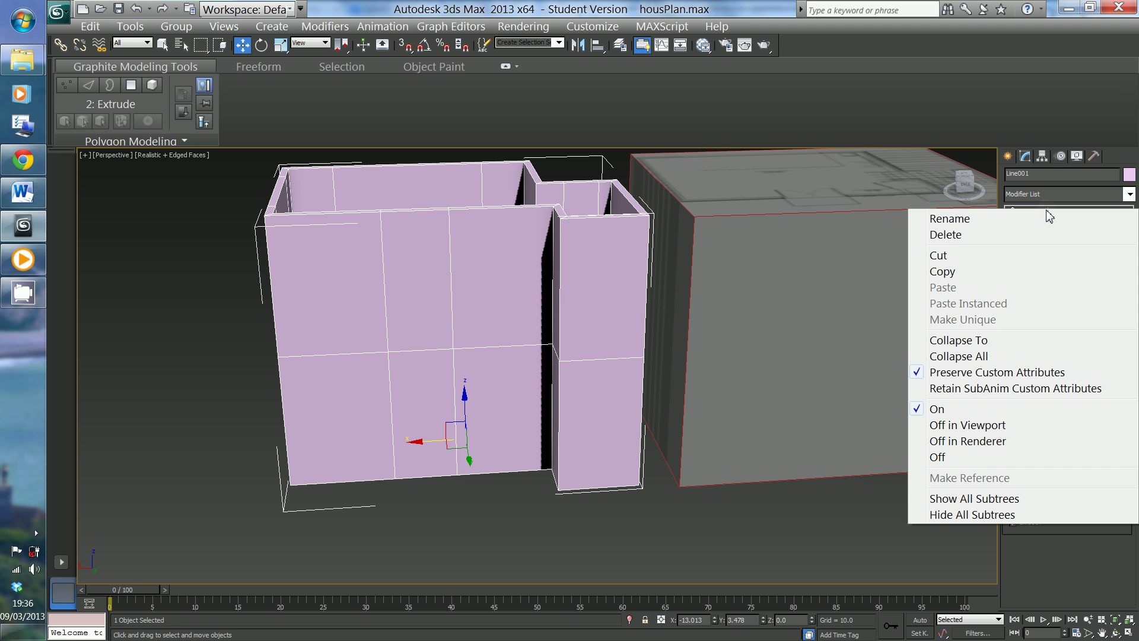
click(988, 356)
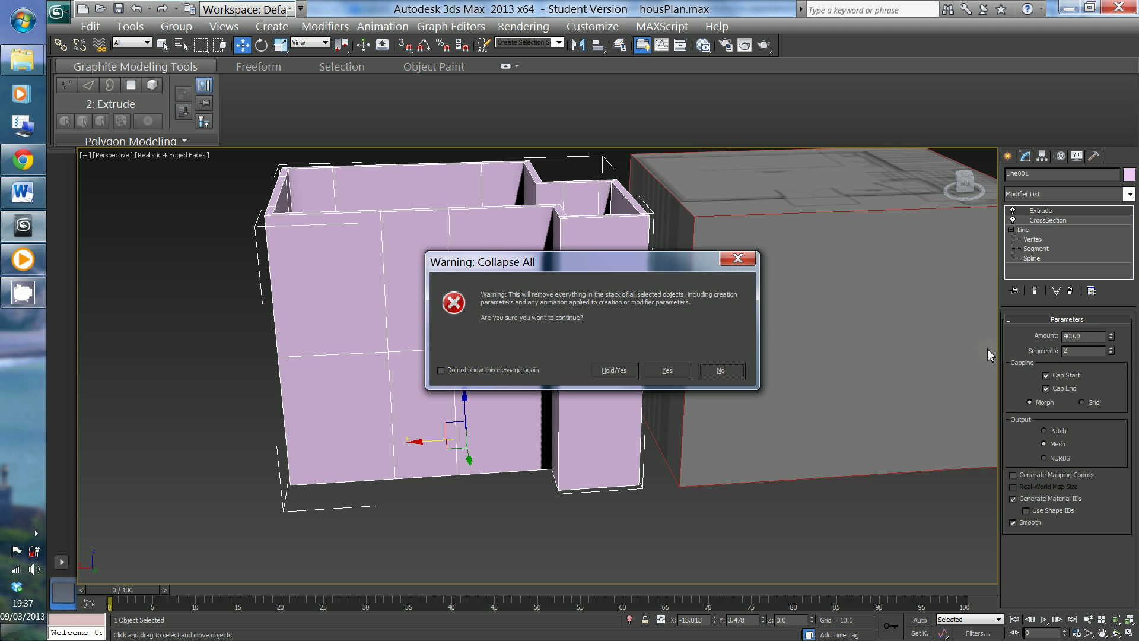
click(653, 370)
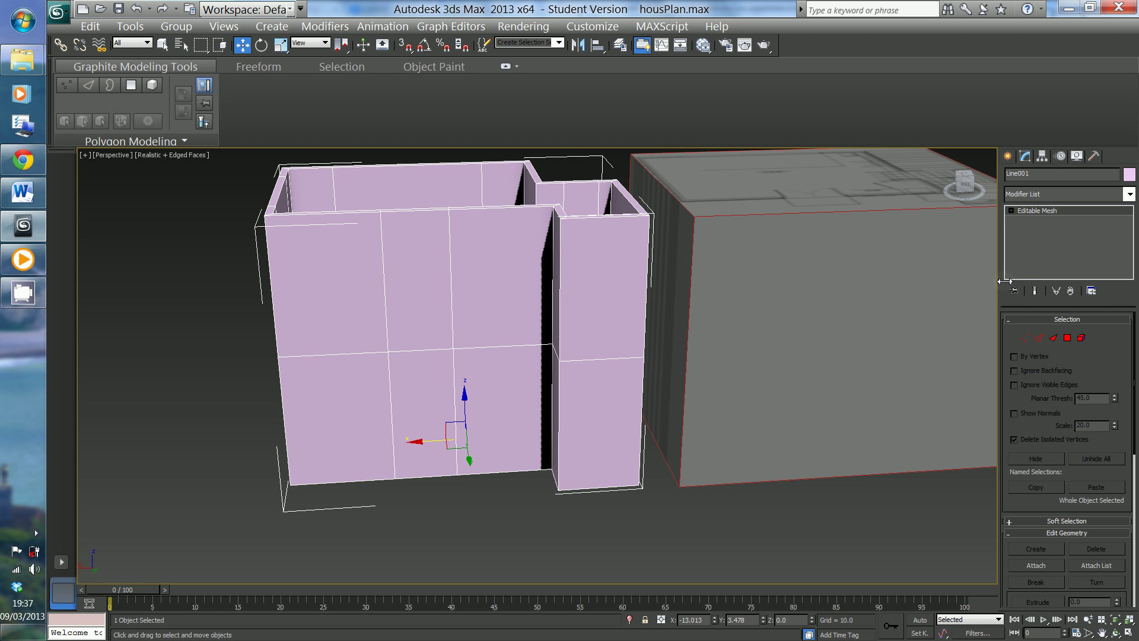
right_click(1035, 212)
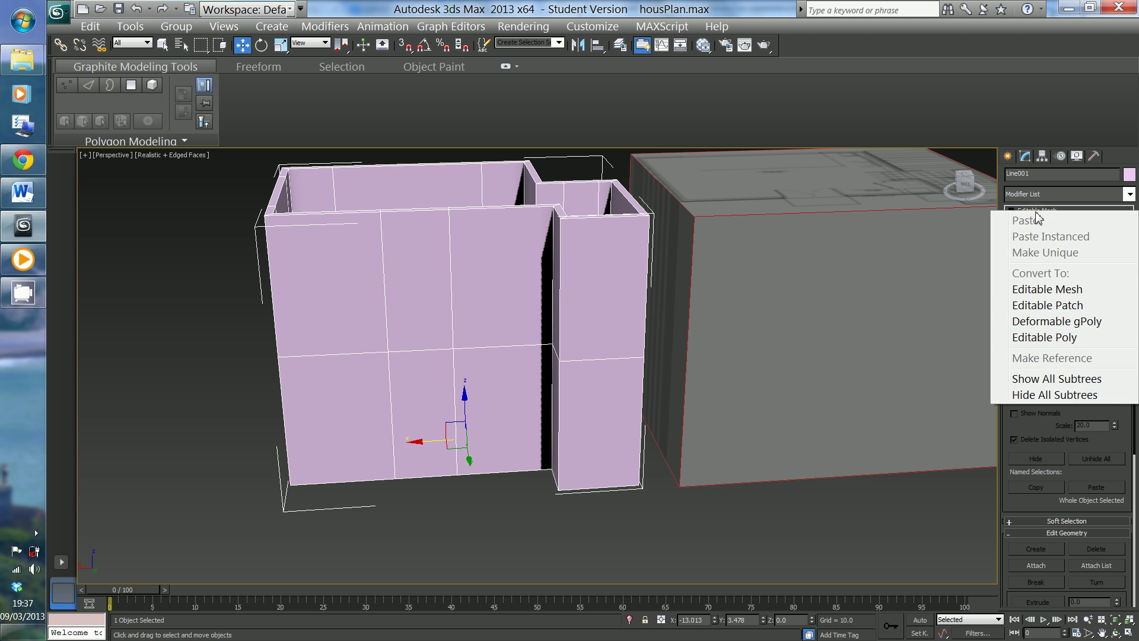
click(1039, 336)
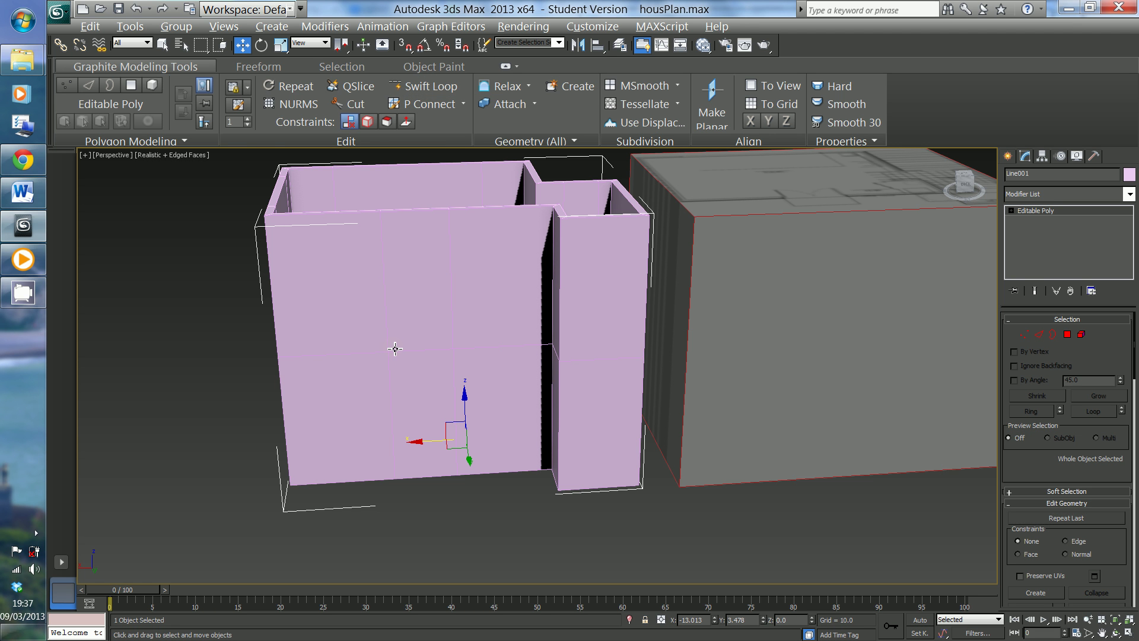
Make the walls see-through and use Swift Loop to add edge loops around them above the mid-height edge and near the top.
key(alt+x)
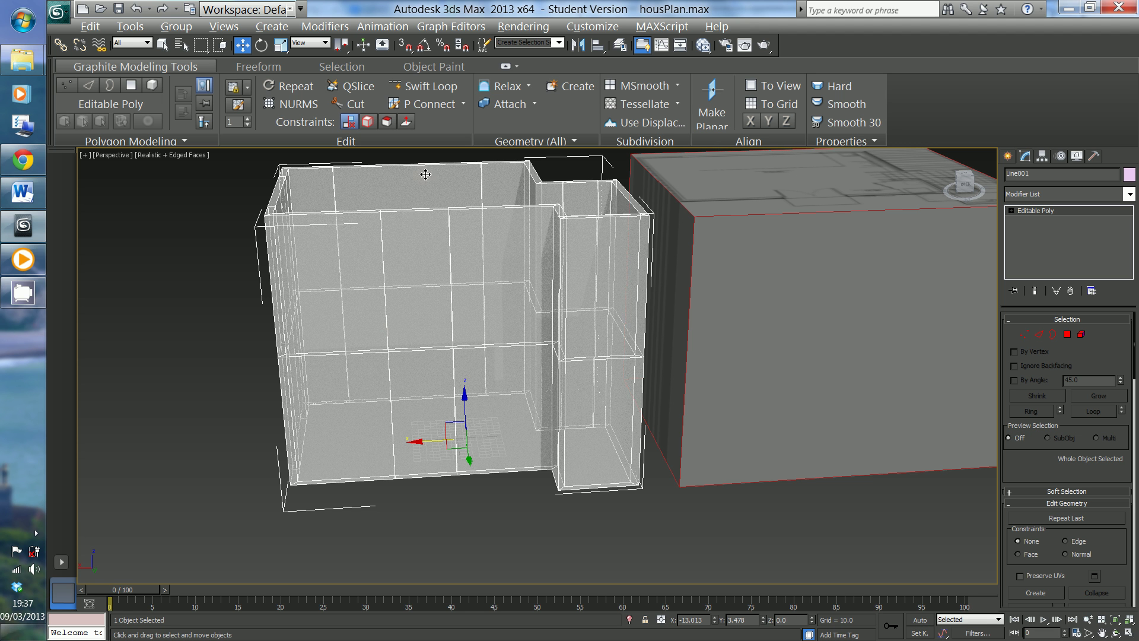
click(420, 87)
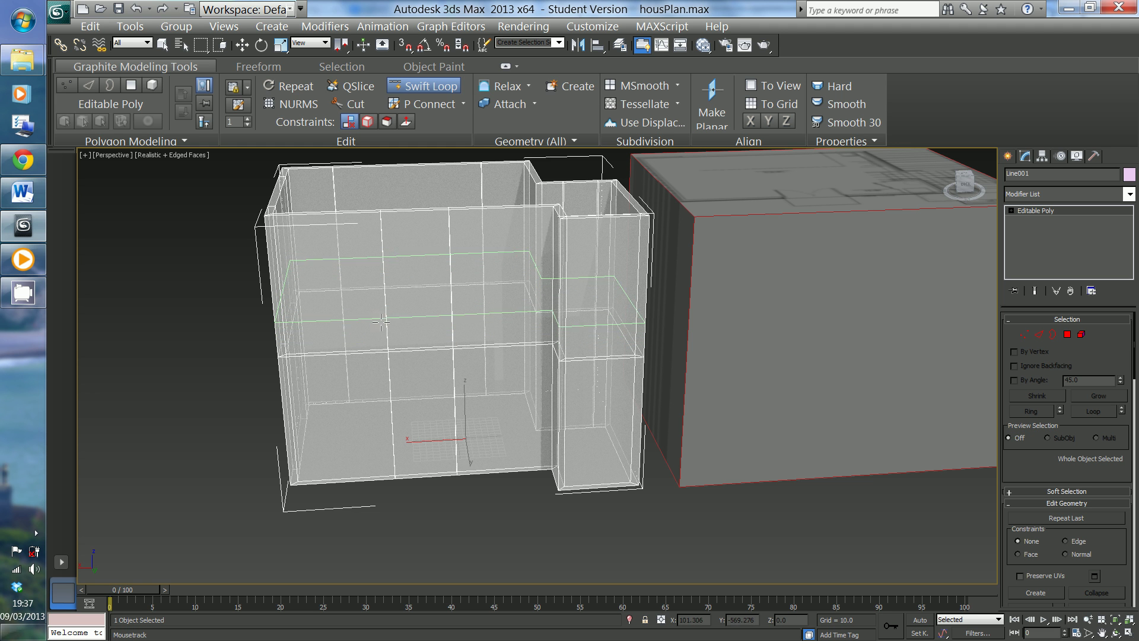
click(325, 333)
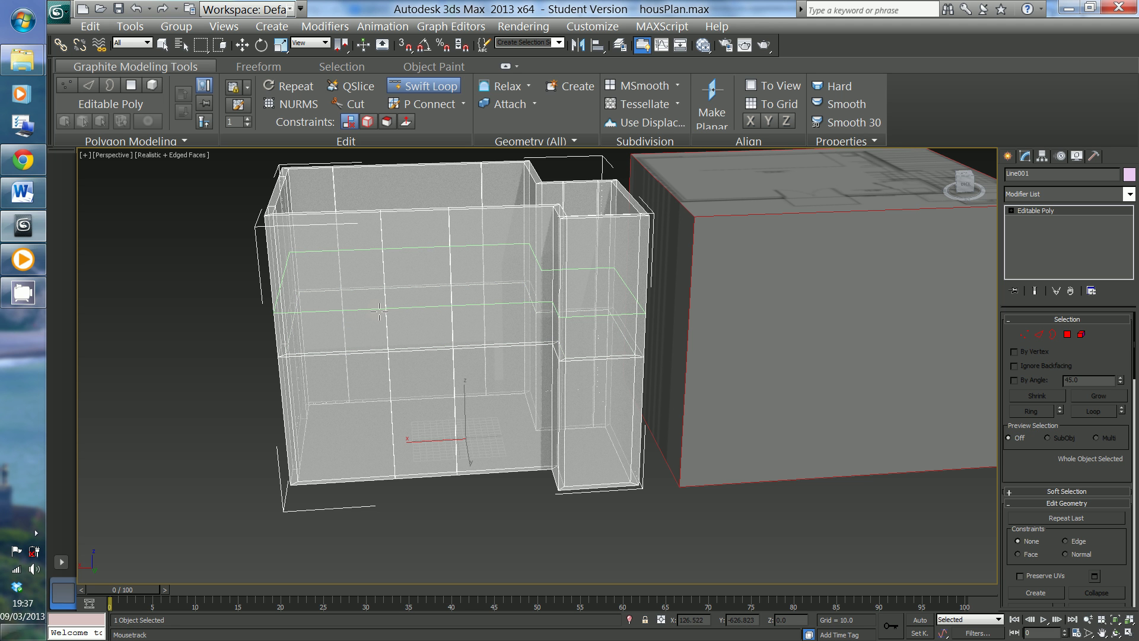
click(379, 317)
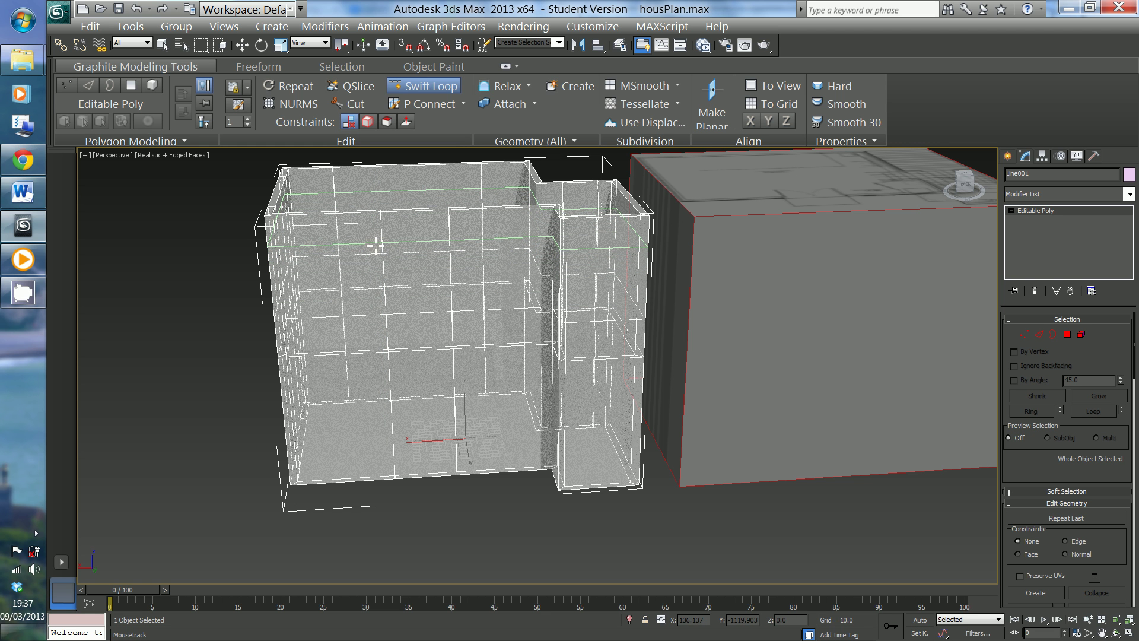
click(375, 245)
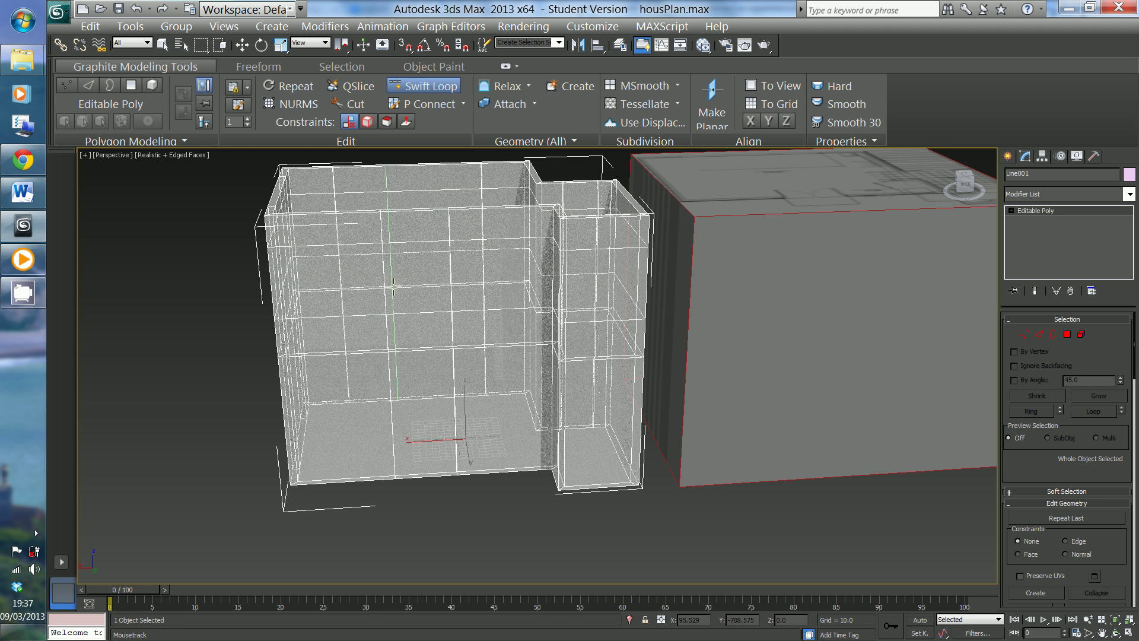
click(391, 286)
Add another horizontal Swift Loop edge loop around the walls between the mid-height and upper edges, and return to the Move tool.
alt+middle_drag(482, 322, 317, 328)
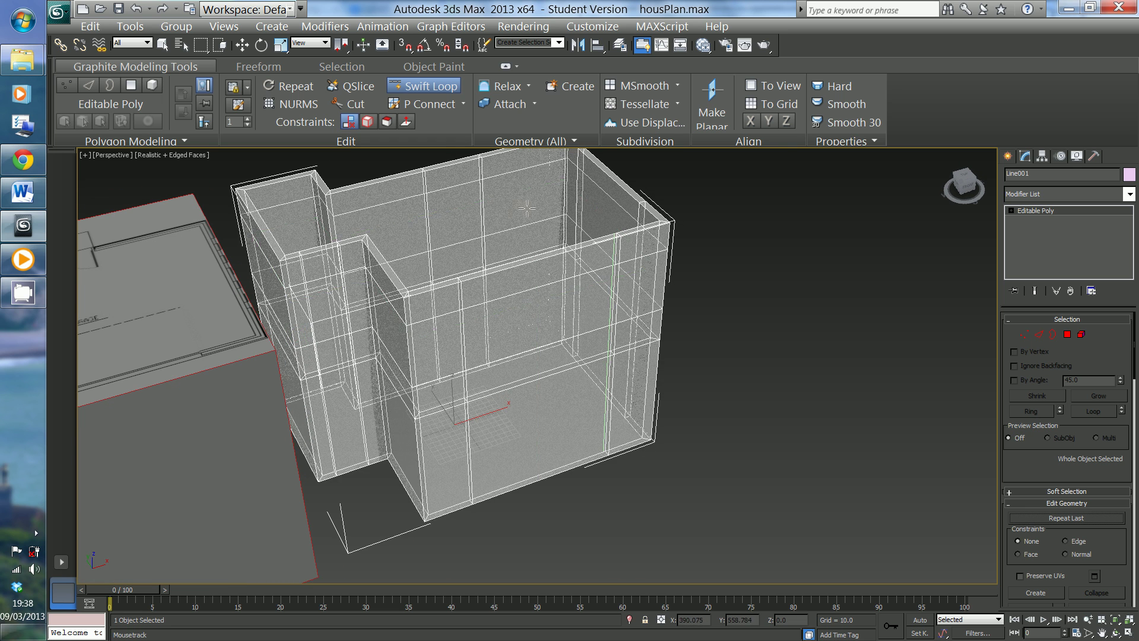
scroll(582, 267, down, 4)
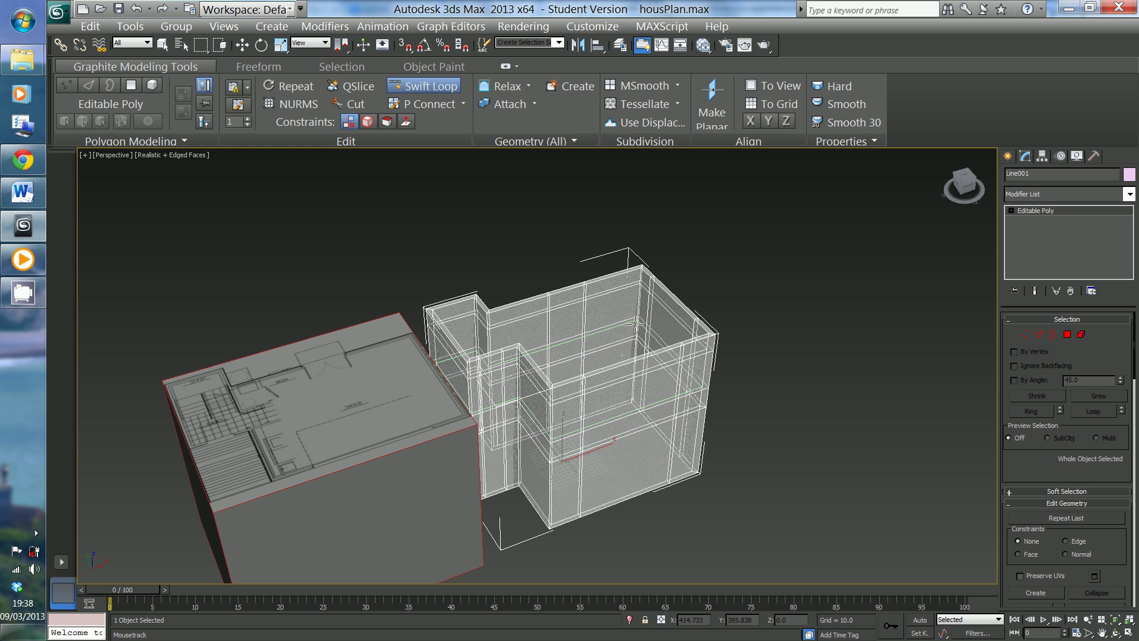
scroll(634, 320, up, 3)
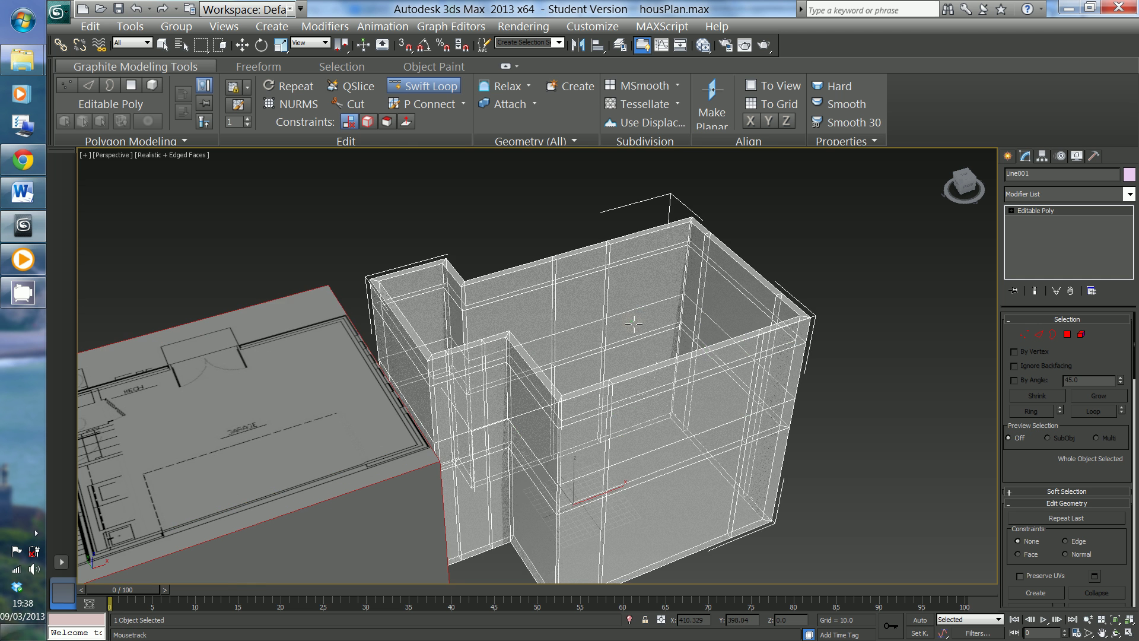
scroll(634, 323, up, 3)
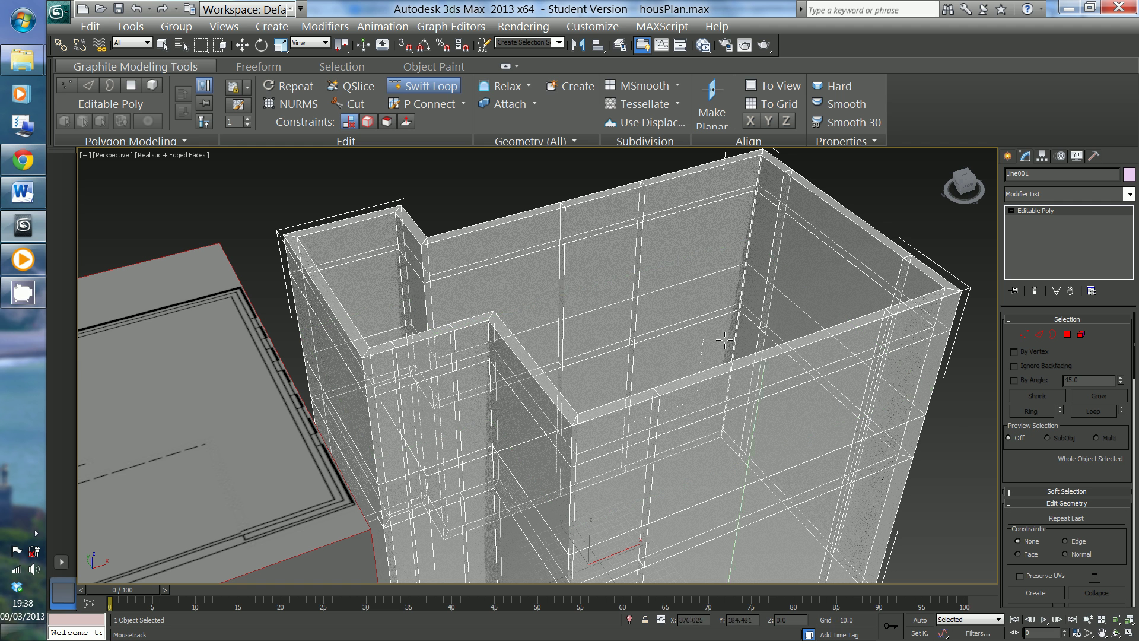
click(720, 281)
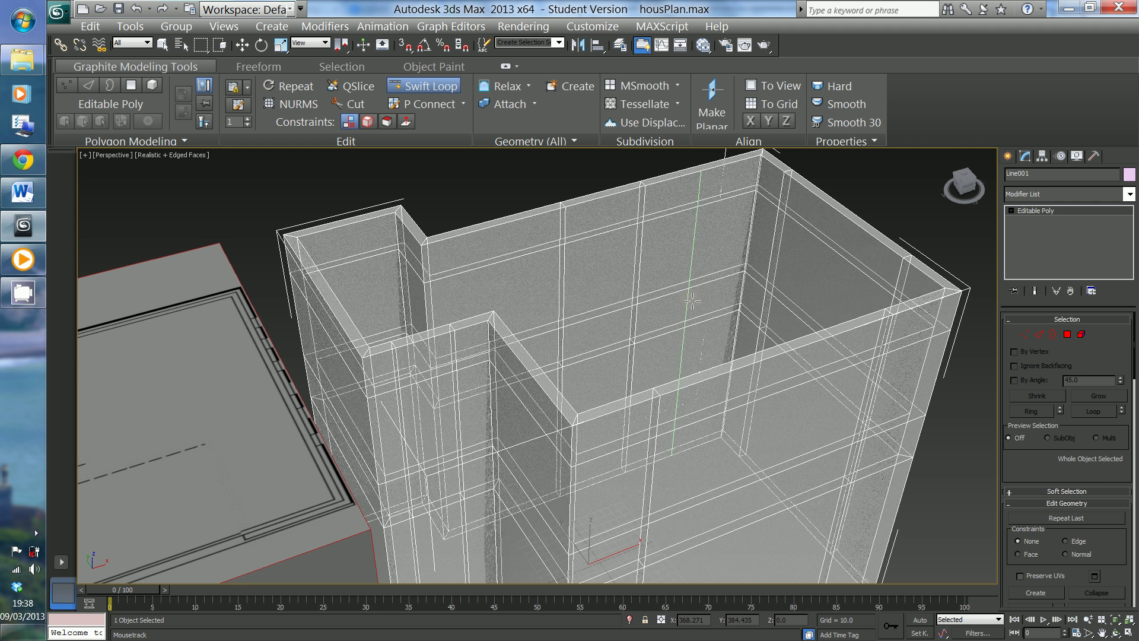
key(w)
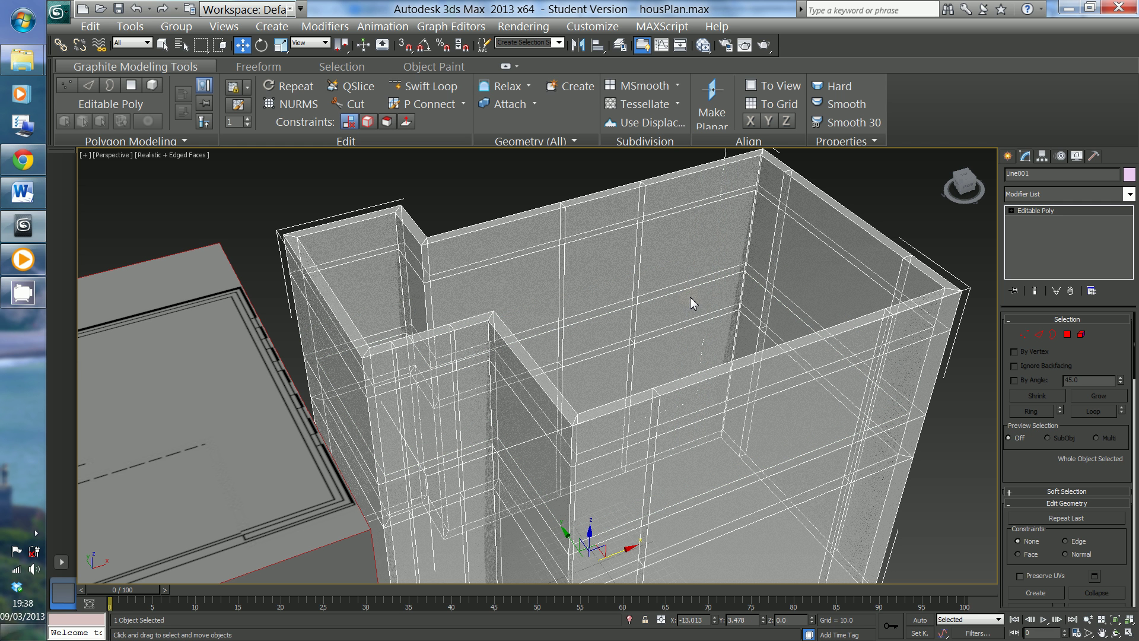
In Polygon mode, select the window-sized polygons on both the inner and outer faces of the long wall.
click(131, 86)
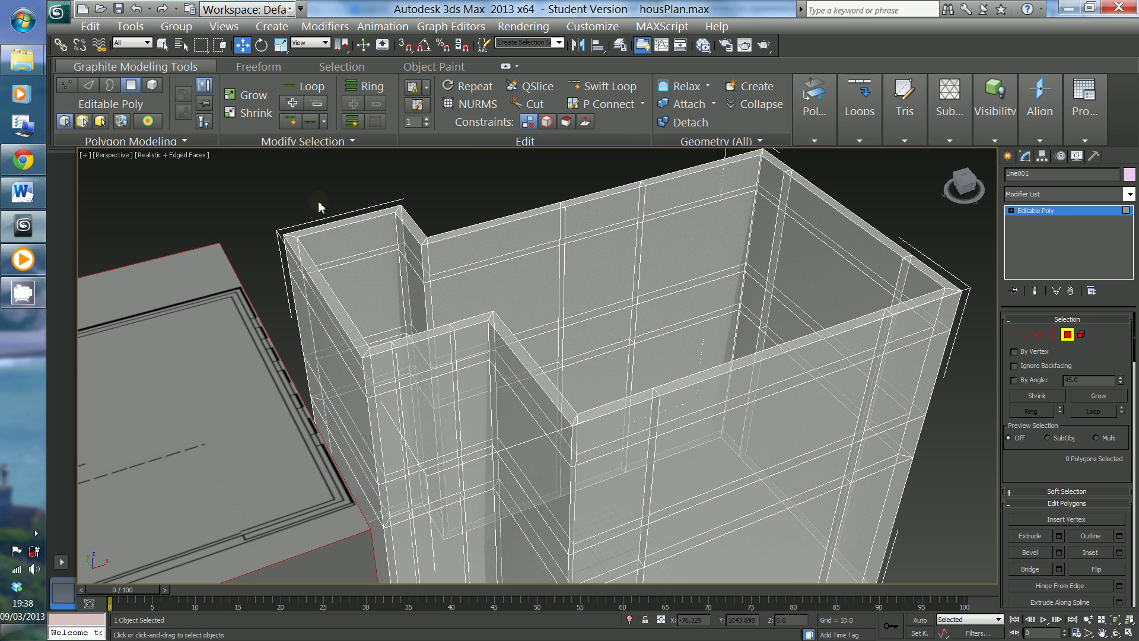
click(598, 265)
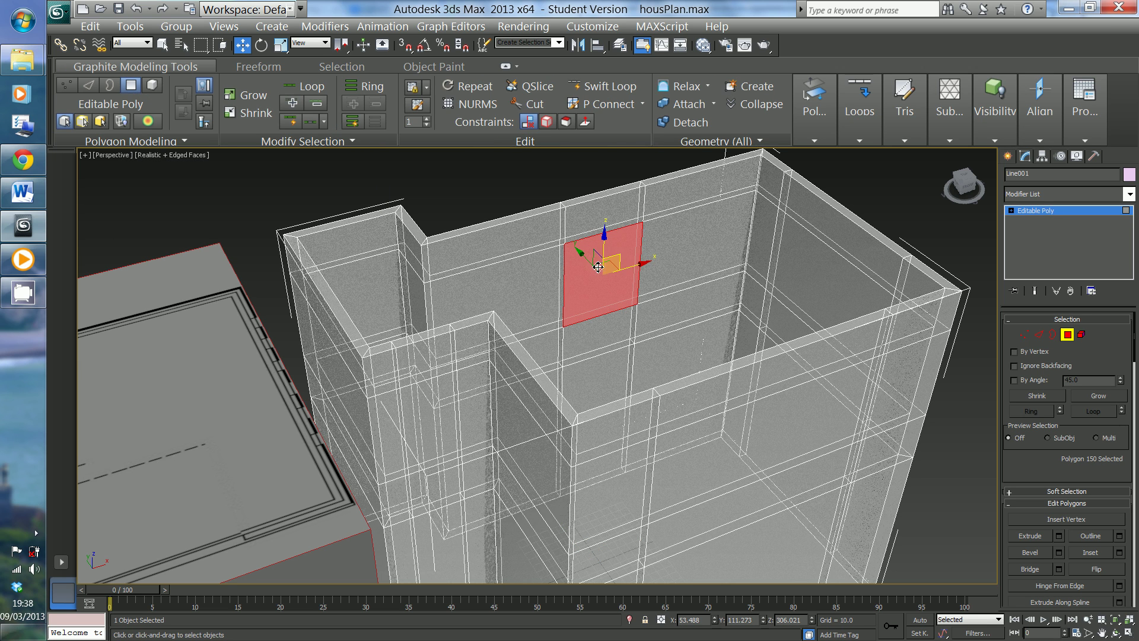
alt+middle_drag(584, 291, 702, 300)
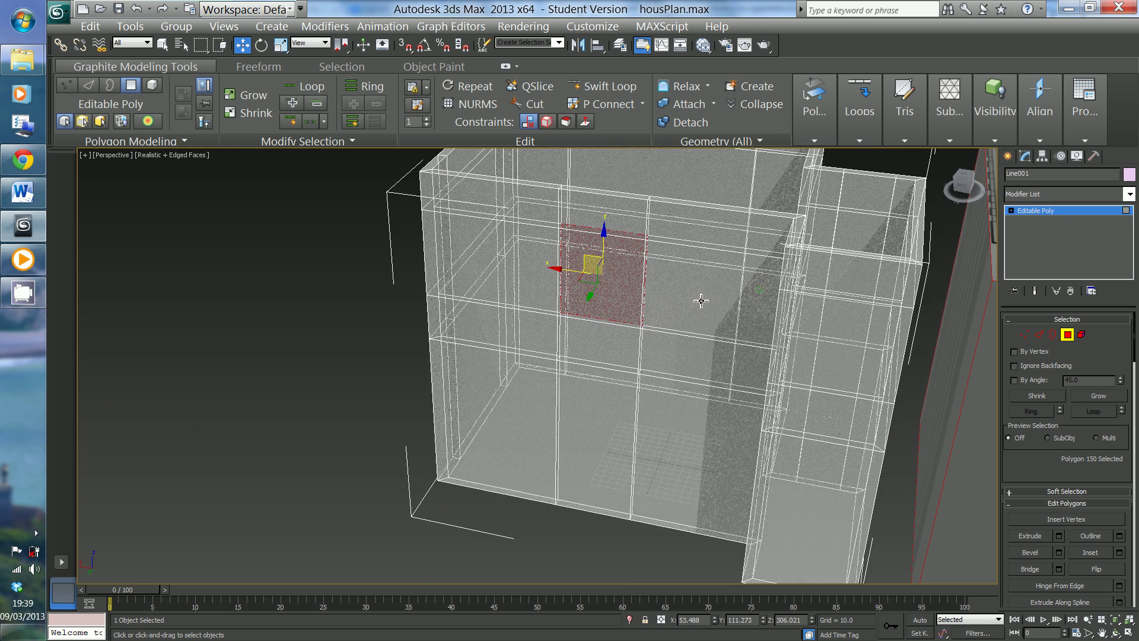
click(618, 285)
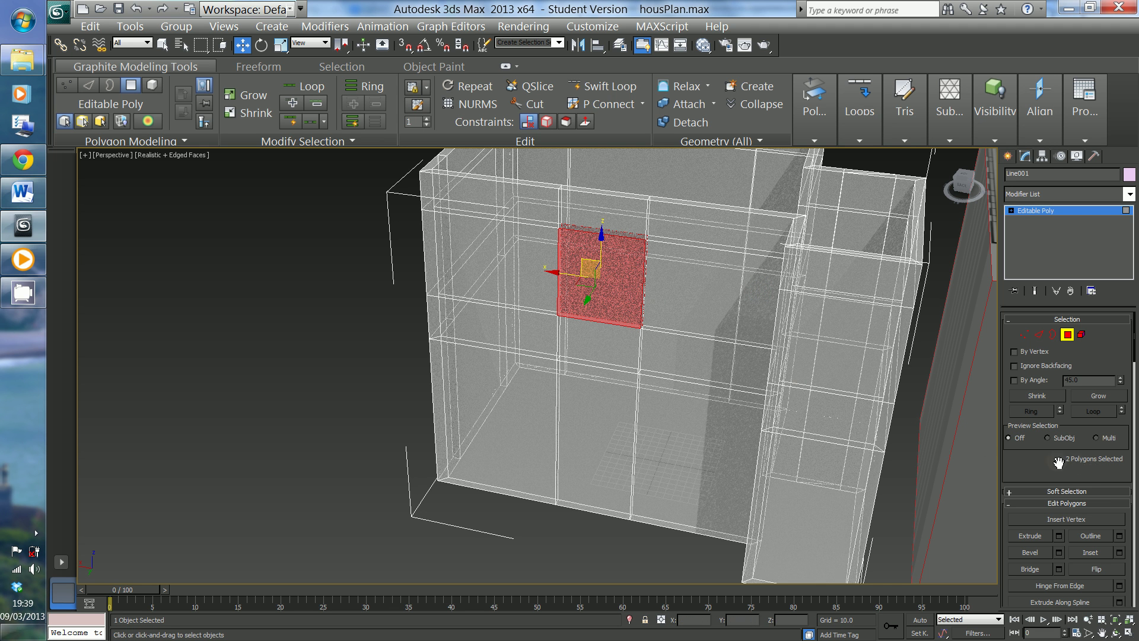
Bridge the two selected wall polygons into a window opening with 3 segments and a taper of -0.2.
alt+middle_drag(705, 329, 535, 324)
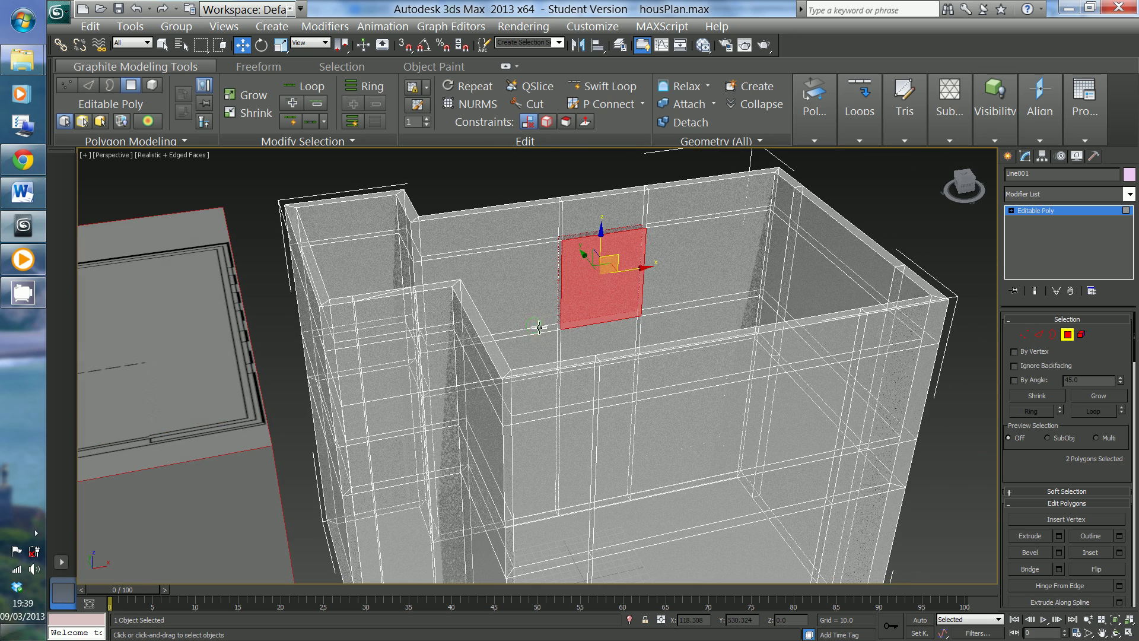
scroll(539, 330, up, 5)
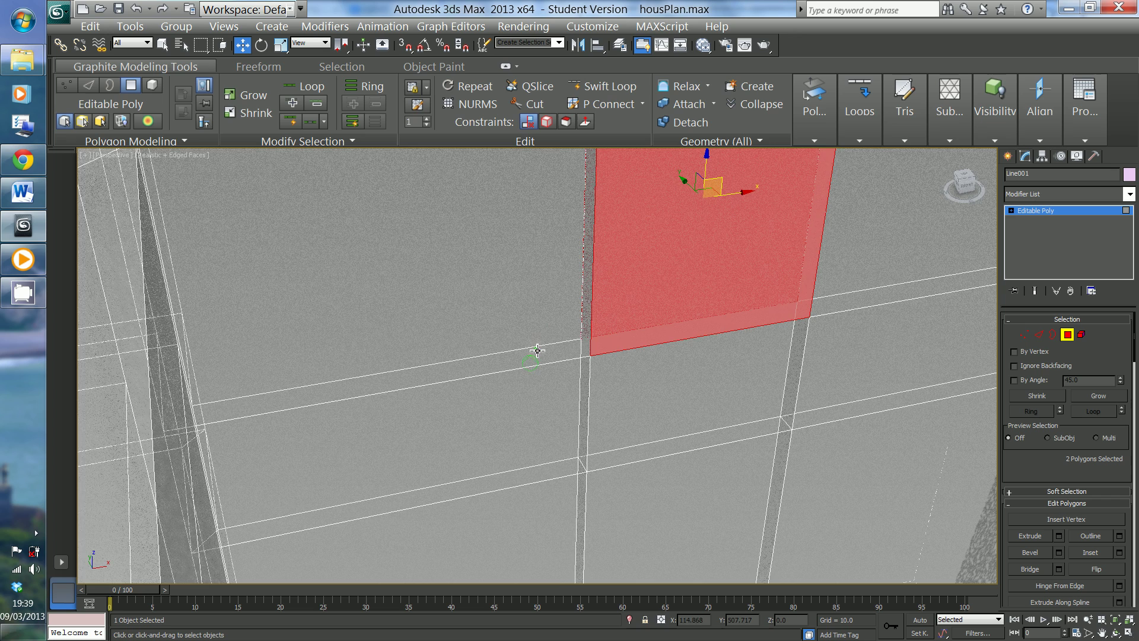
middle_drag(527, 364, 511, 468)
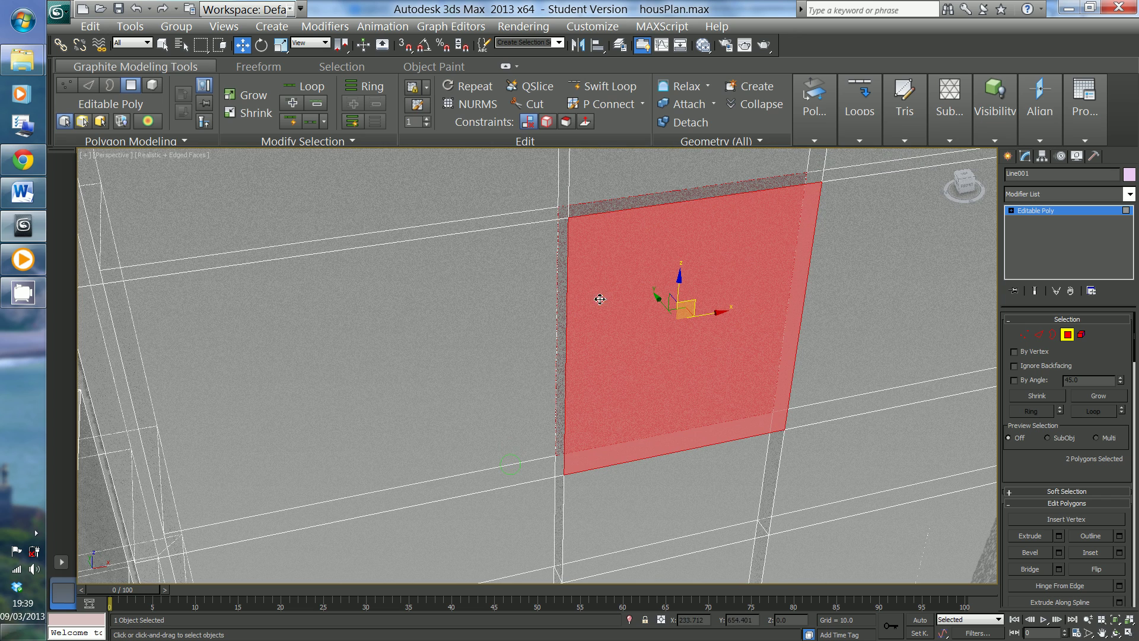
click(815, 141)
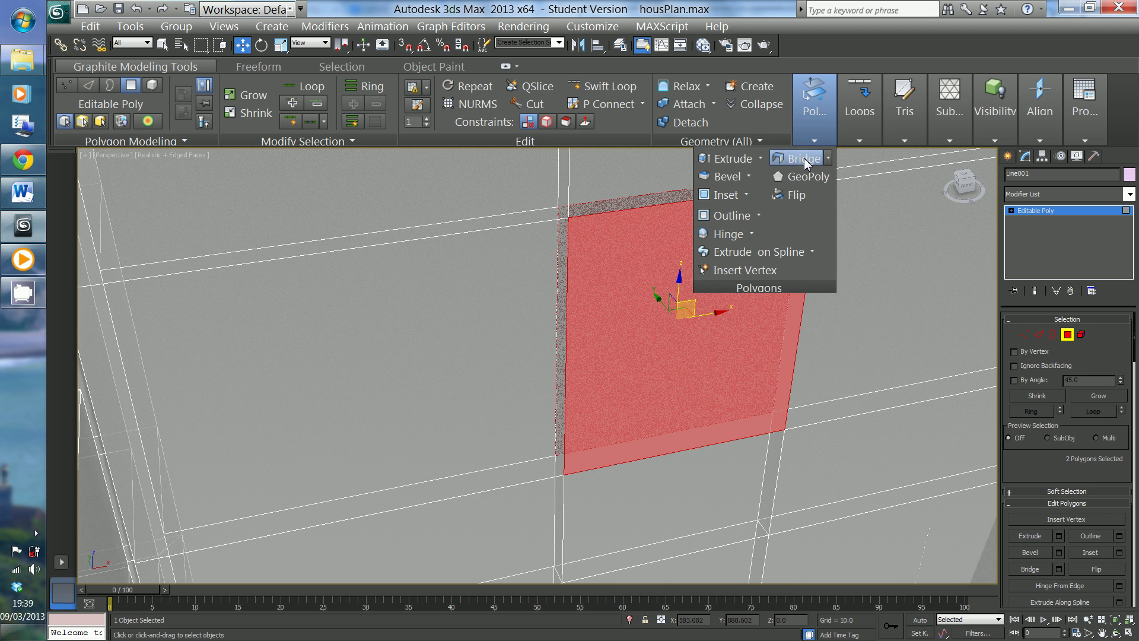
click(804, 158)
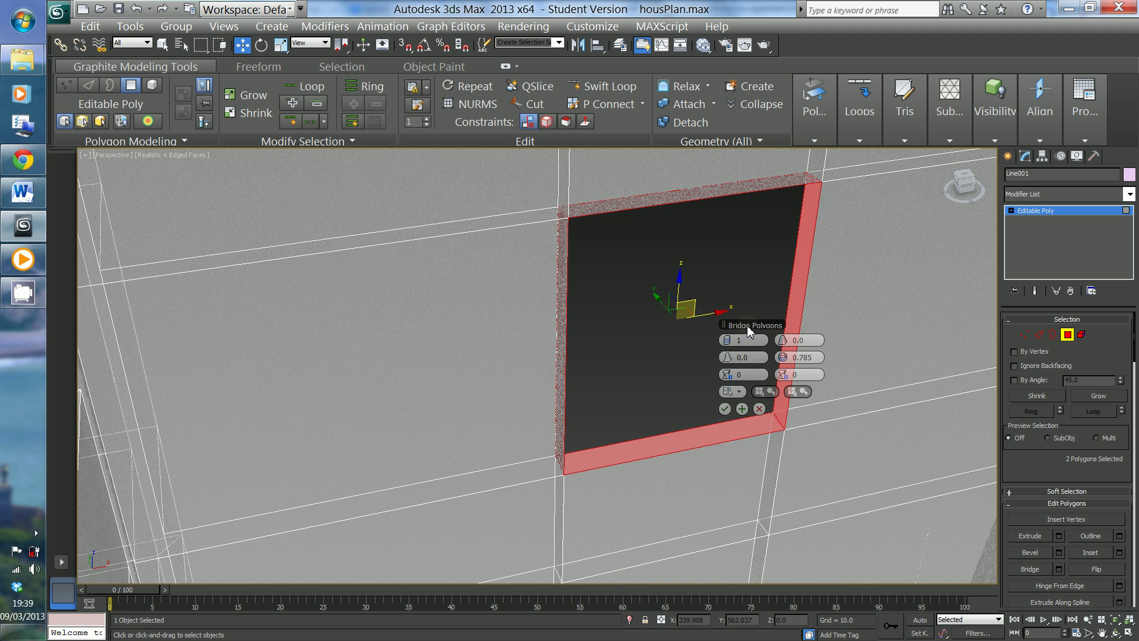
drag(746, 325, 888, 313)
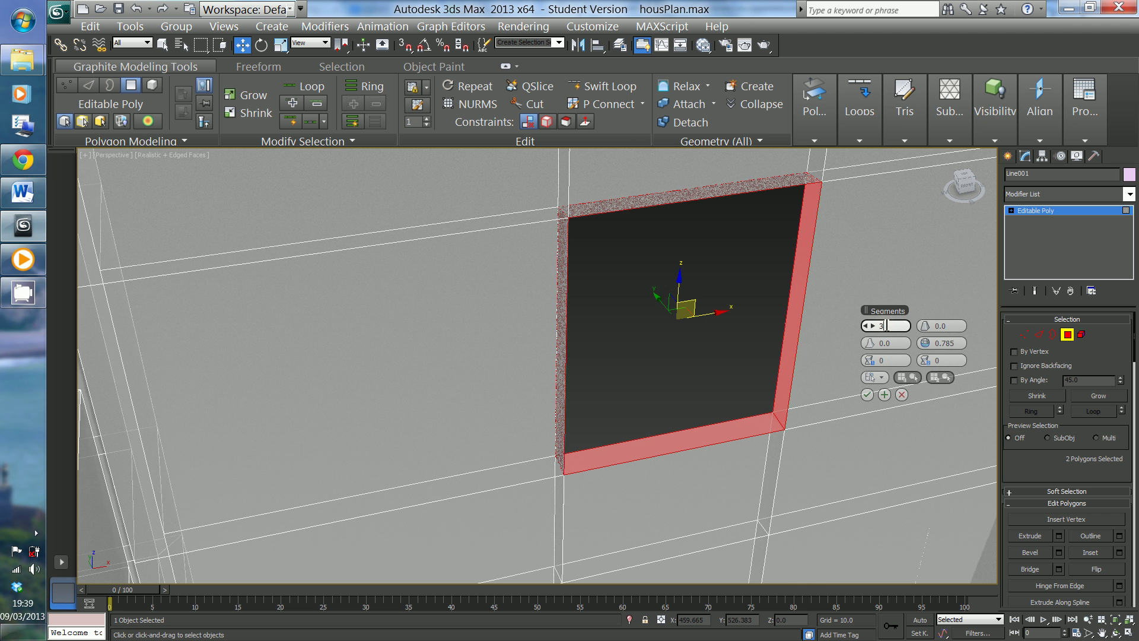
key(Return)
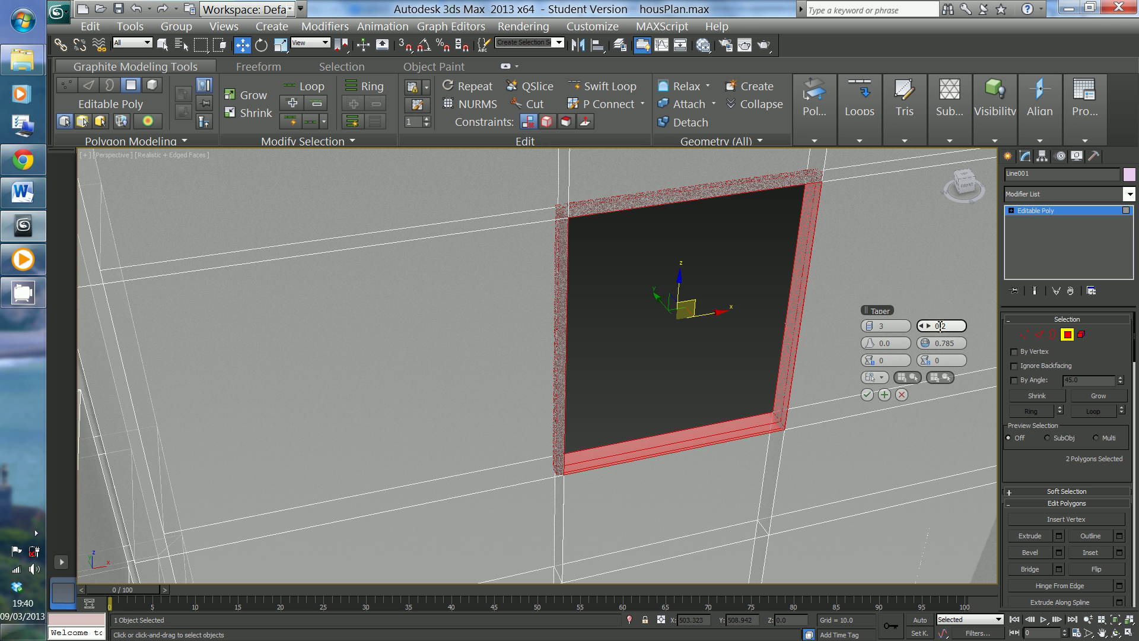
key(Return)
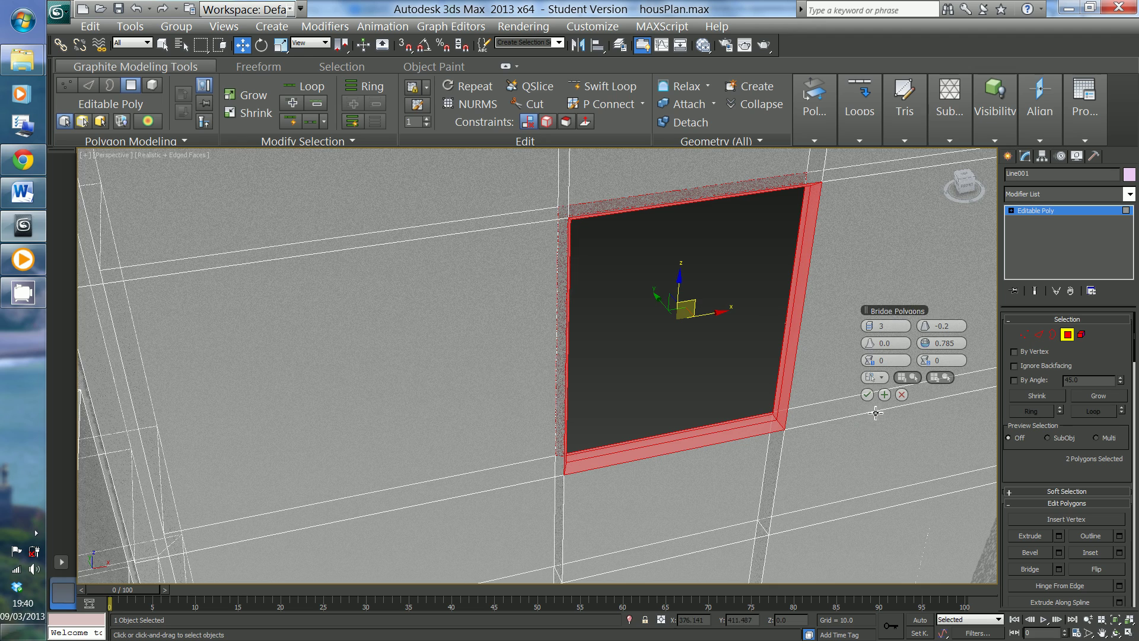
alt+middle_drag(786, 477, 796, 494)
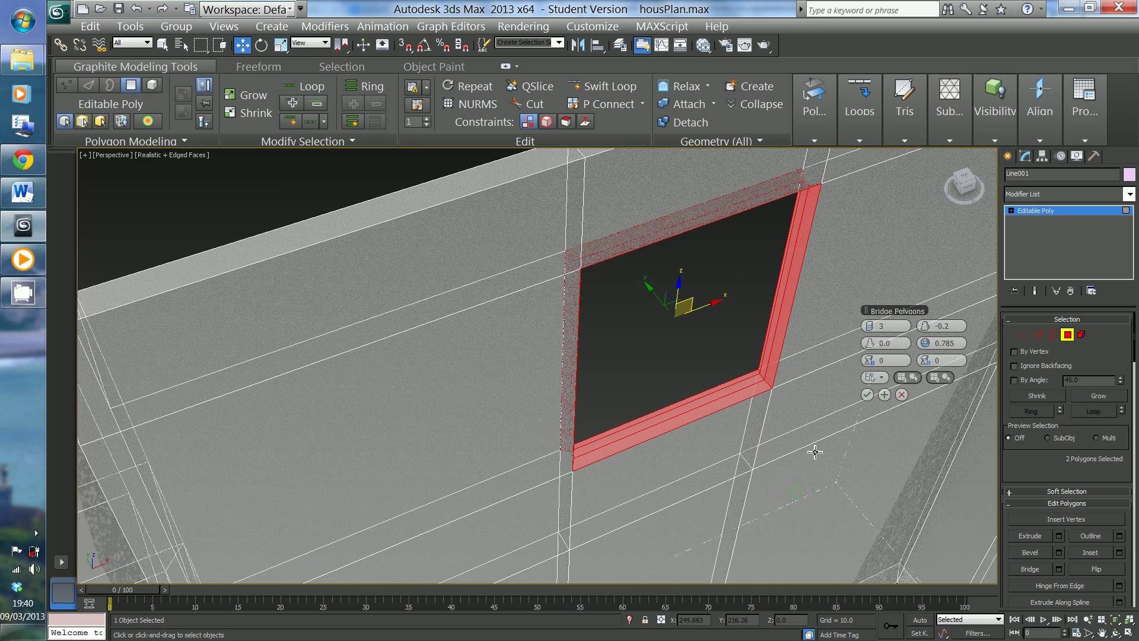
click(867, 393)
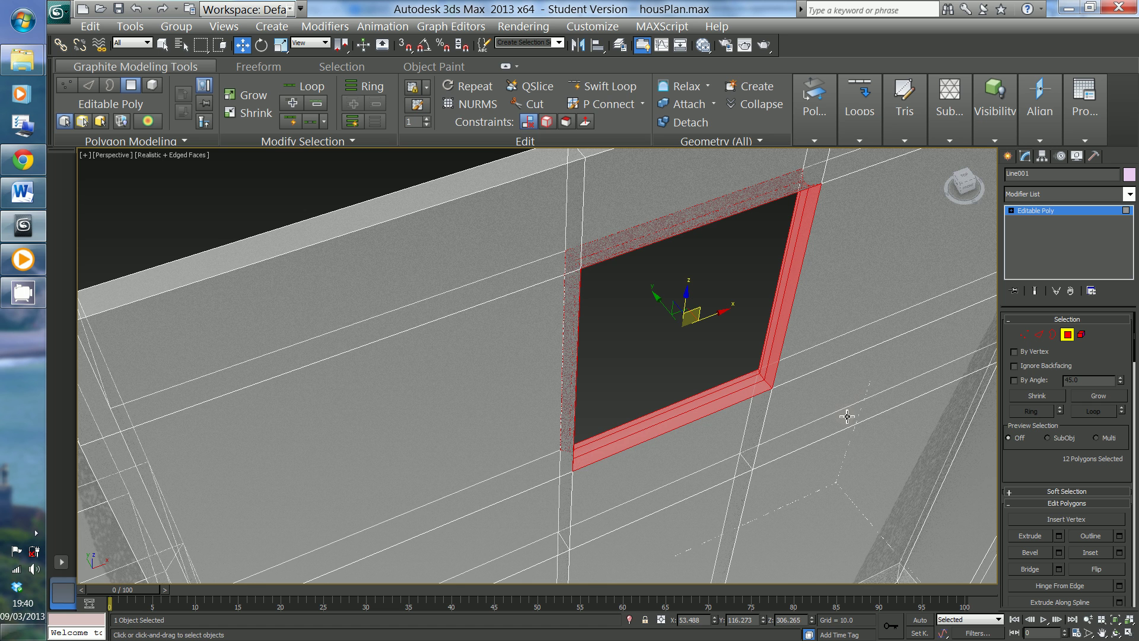
Display the walls opaque without edged faces, and clear the polygon selection to inspect the window opening from outside.
alt+middle_drag(610, 460, 764, 455)
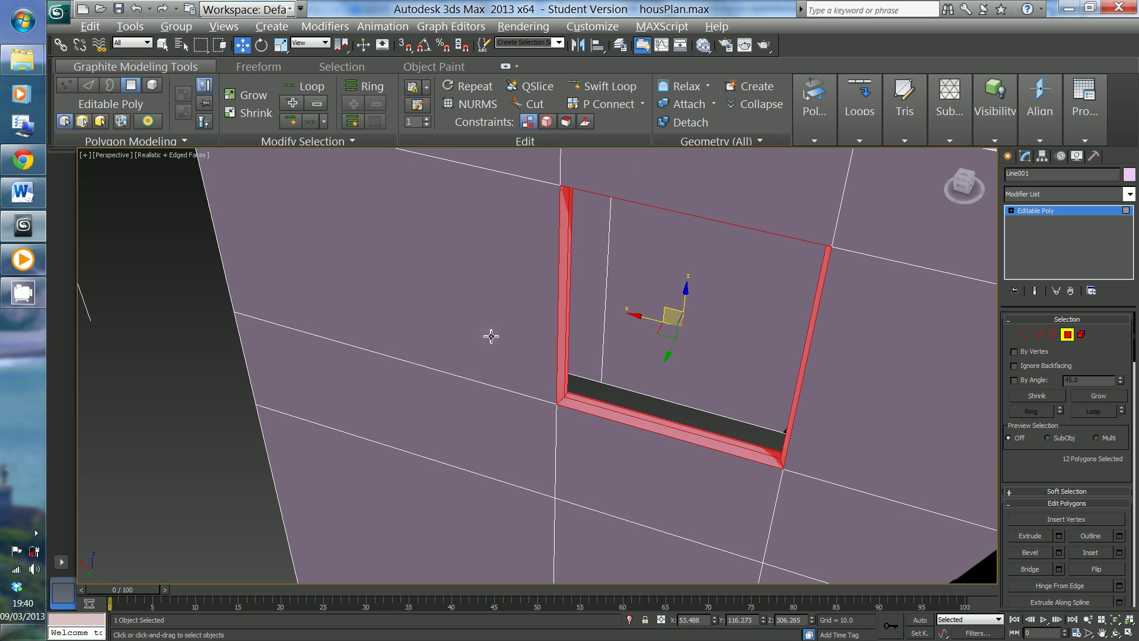
middle_drag(494, 333, 457, 432)
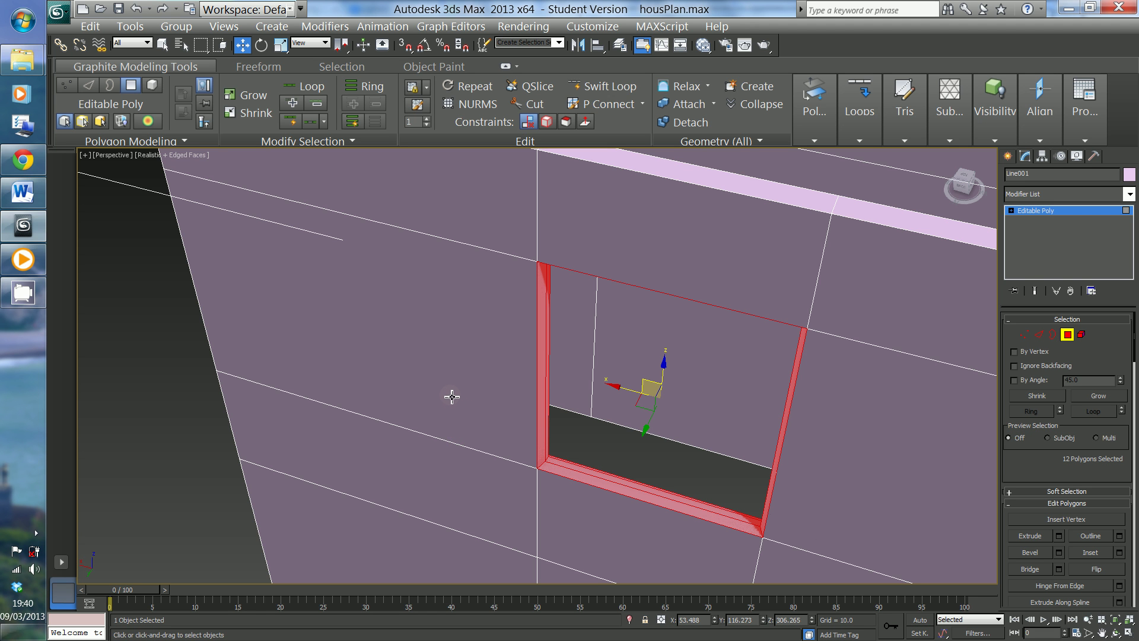
key(F4)
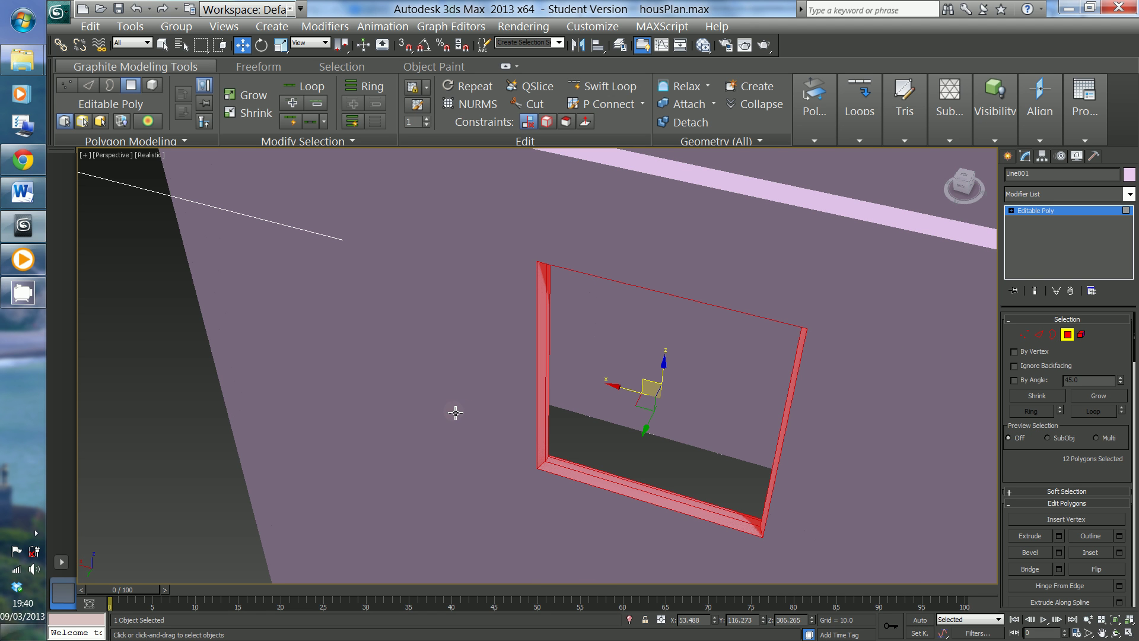
alt+middle_drag(461, 440, 509, 411)
click(455, 398)
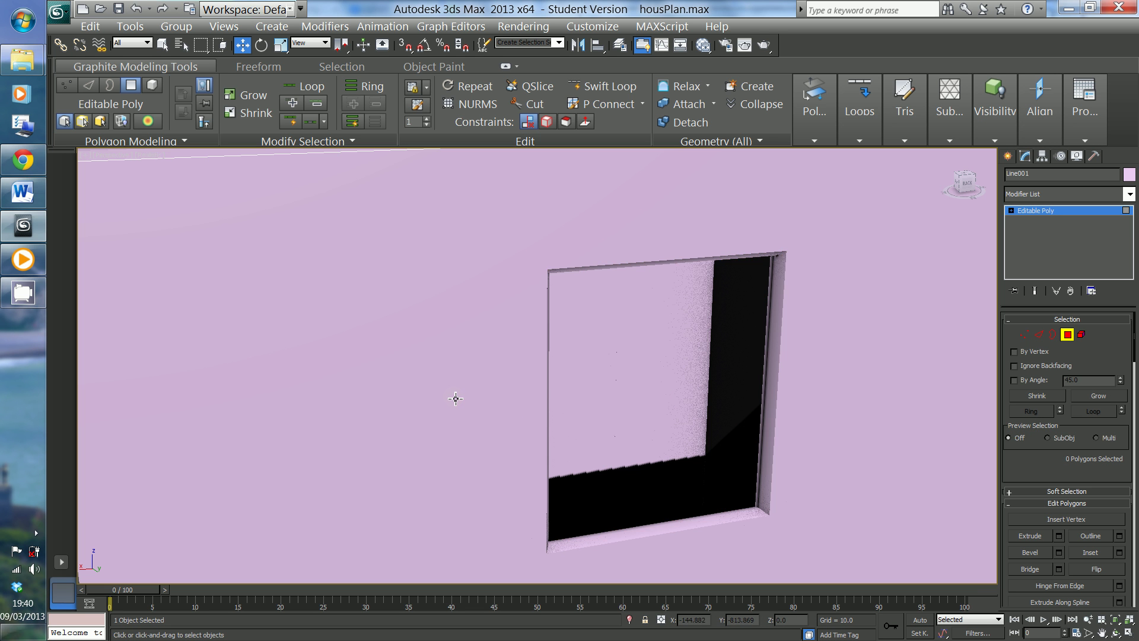
alt+middle_drag(438, 444, 427, 472)
scroll(428, 456, down, 4)
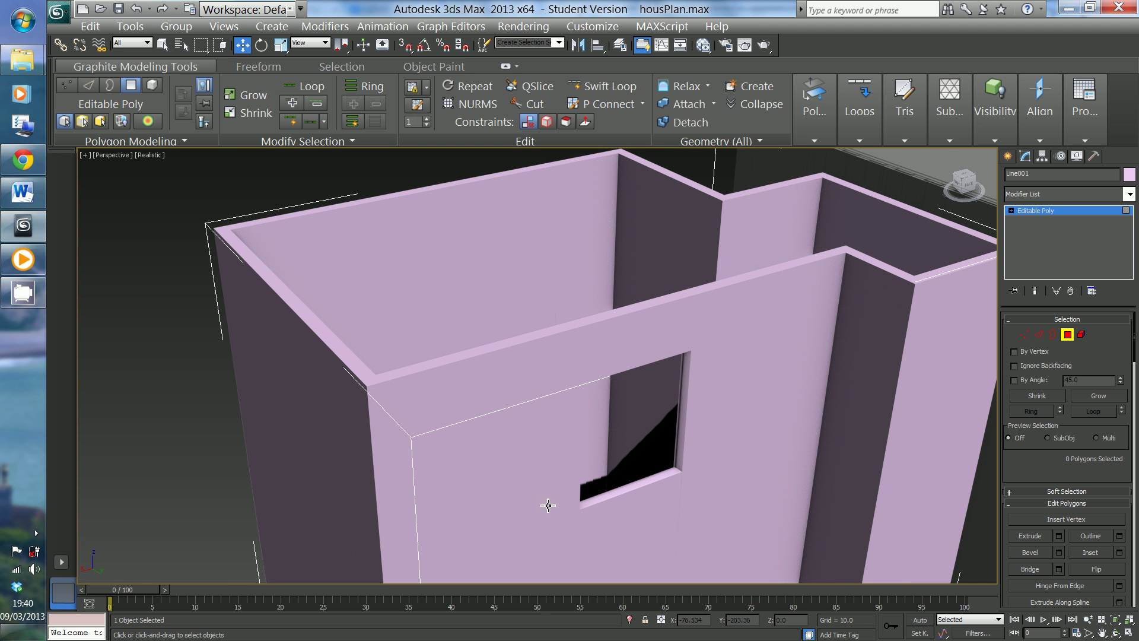
key(alt)
alt+middle_drag(538, 506, 490, 499)
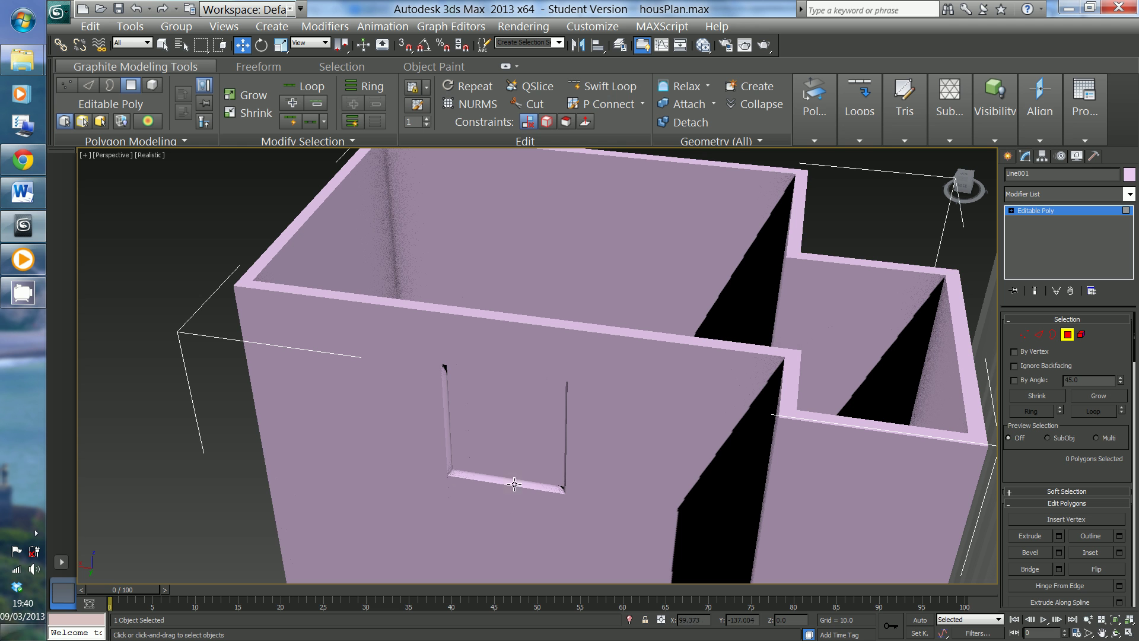